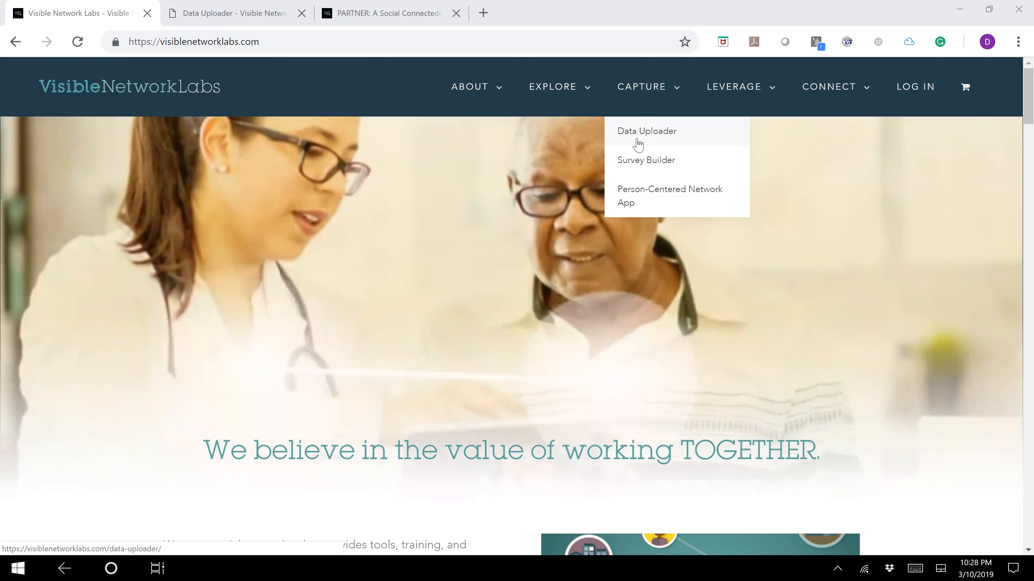
- Open the Data Uploader page of the Visible Network Labs site and review its description and free trial options
left_click(238, 16)
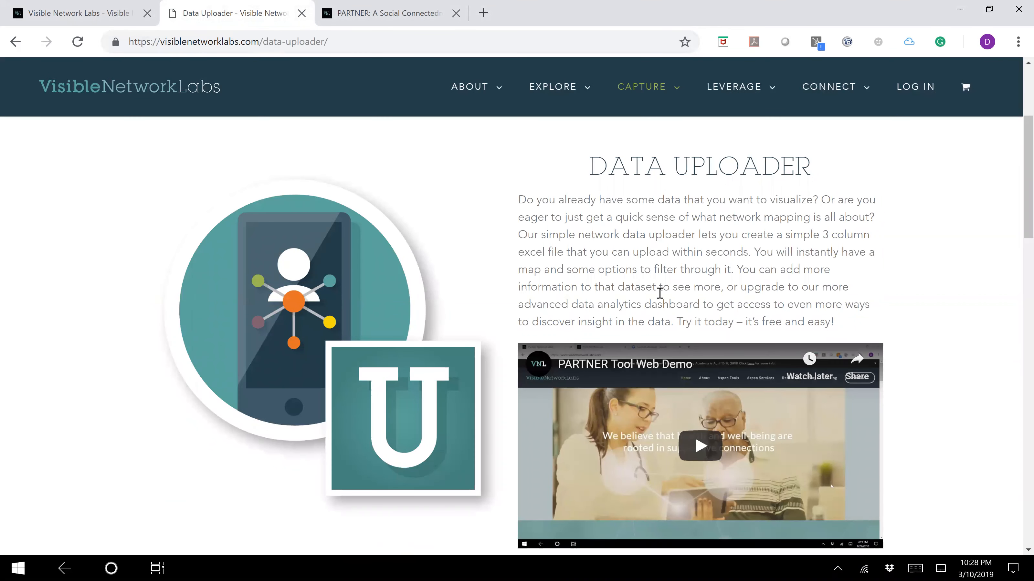
scroll(660, 294, "down", 5)
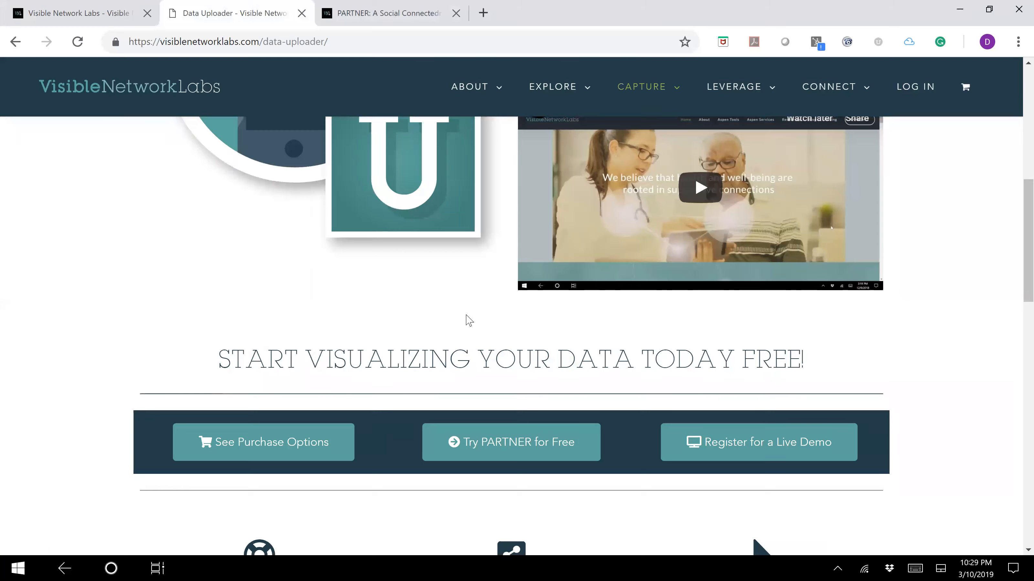
scroll(469, 320, "up", 3)
scroll(468, 321, "up", 4)
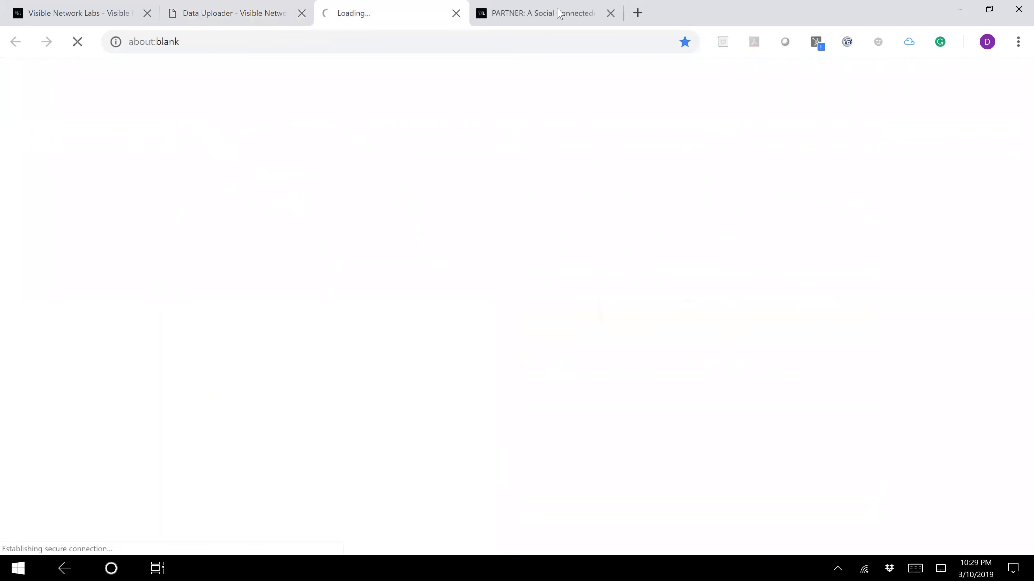
- Log in to PARTNER with the prefilled credentials and open the Data Uploader from the portal's home page
left_click(558, 8)
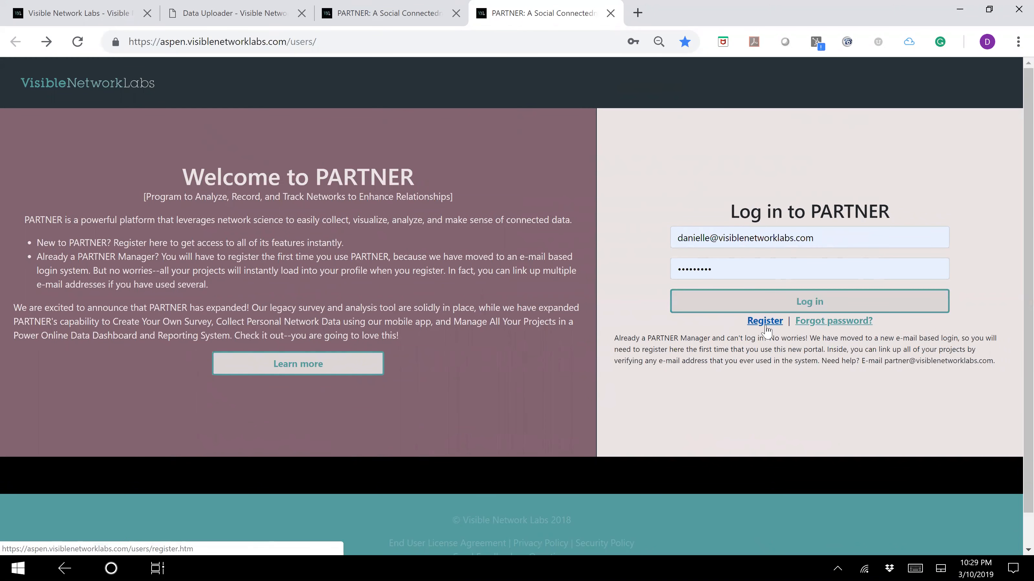
left_click(798, 303)
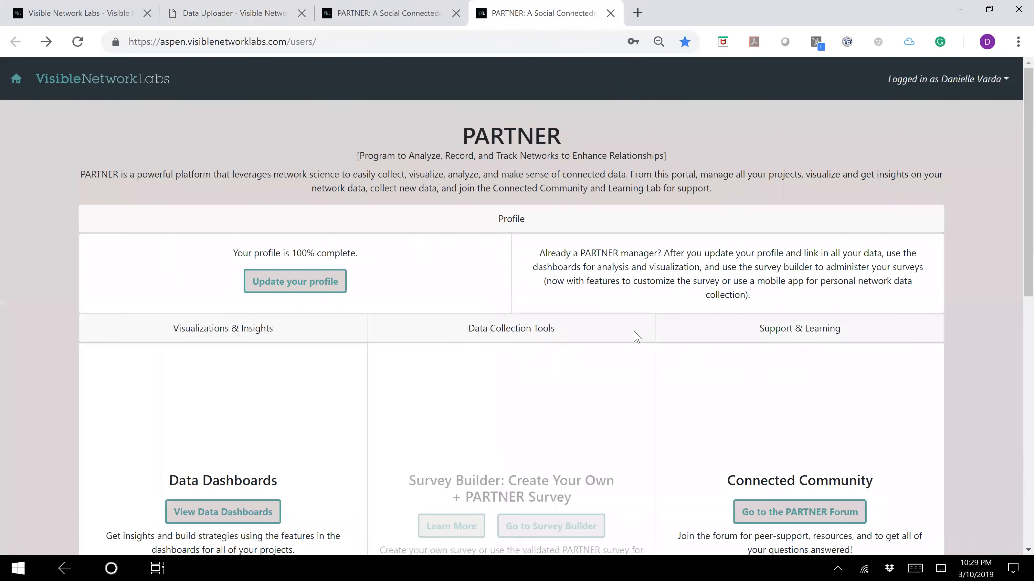
scroll(643, 342, "down", 3)
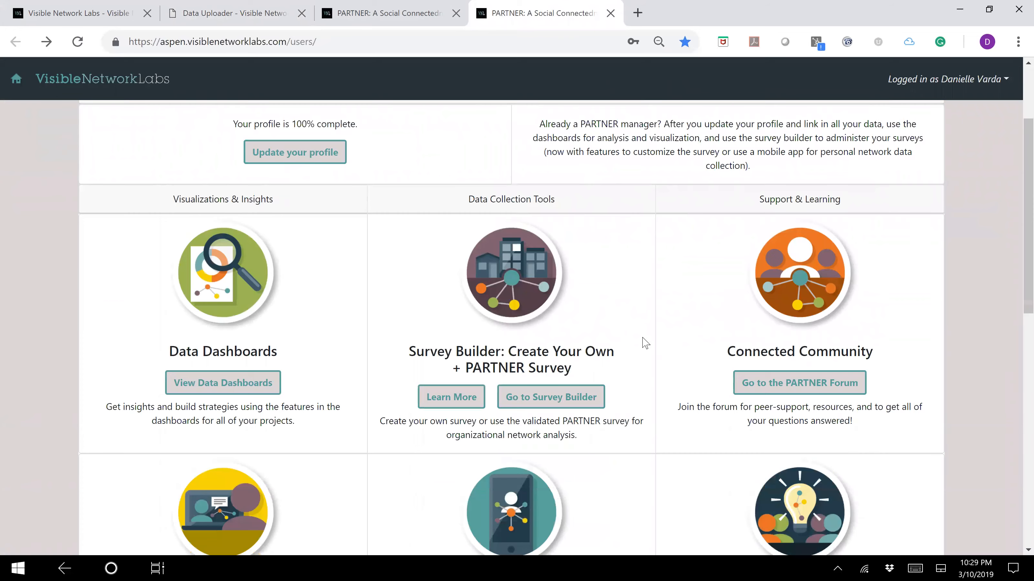
scroll(645, 343, "down", 6)
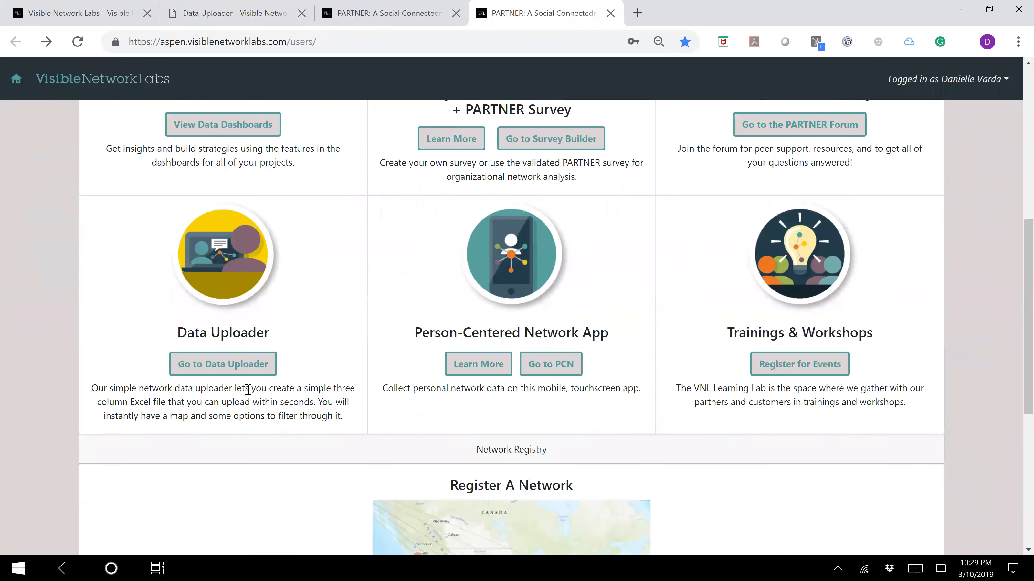
left_click(209, 376)
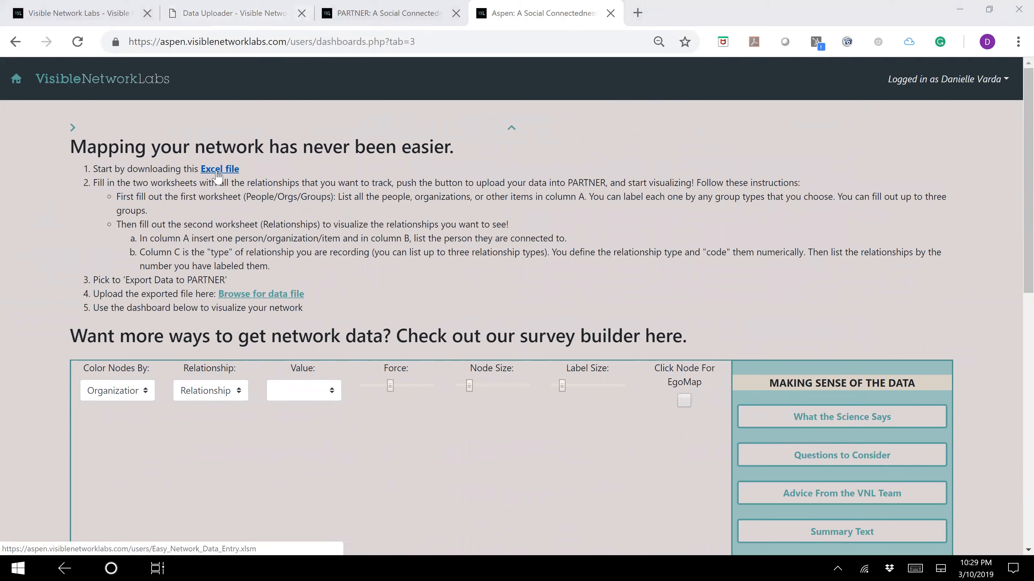
- Download the uploader's Excel data entry file and switch to the filled-in sample workbook Easy_Network_Data_Entry (7).xlsm in Excel
left_click(217, 172)
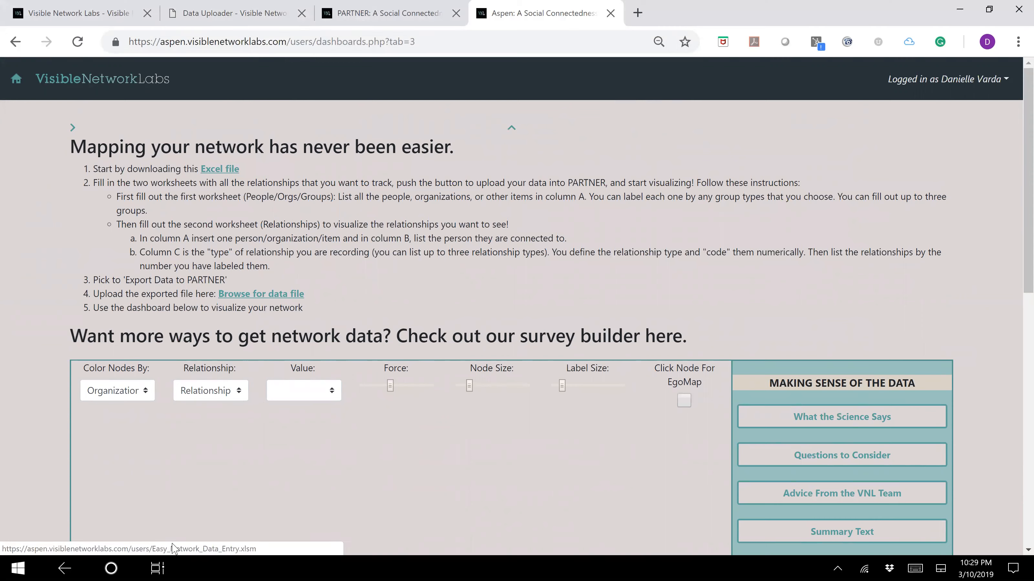
left_click(158, 568)
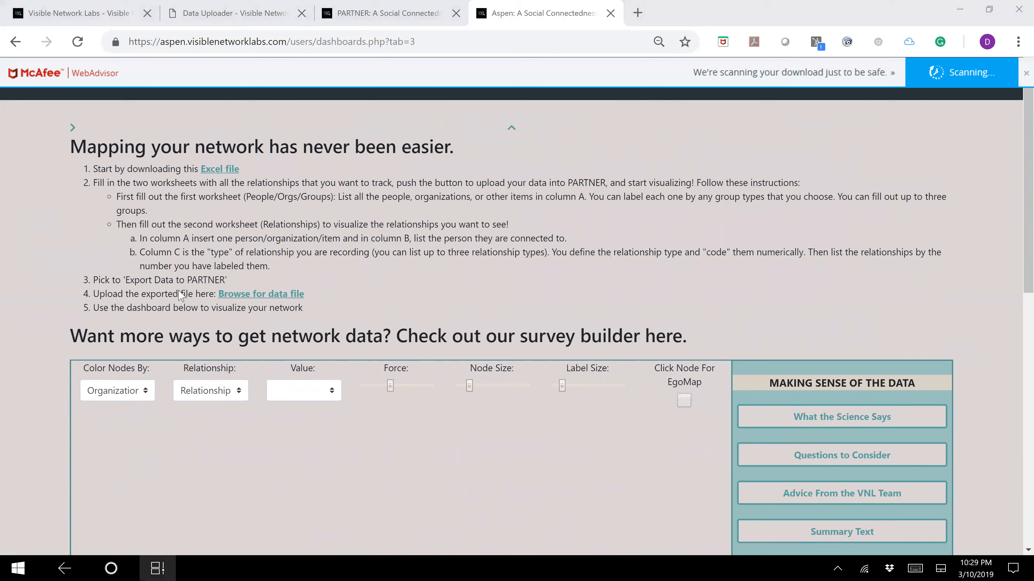
key("super+Tab")
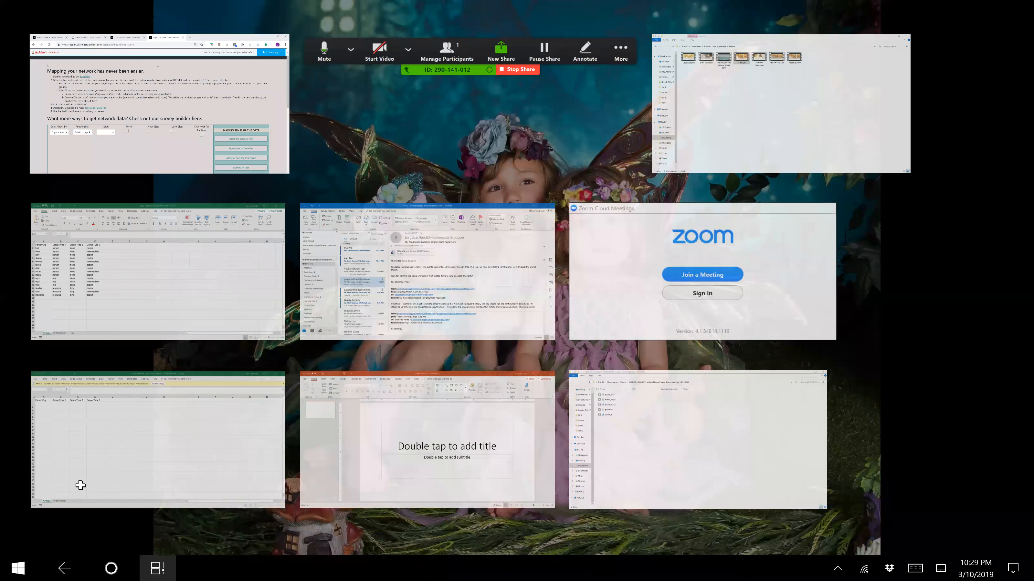
left_click(158, 272)
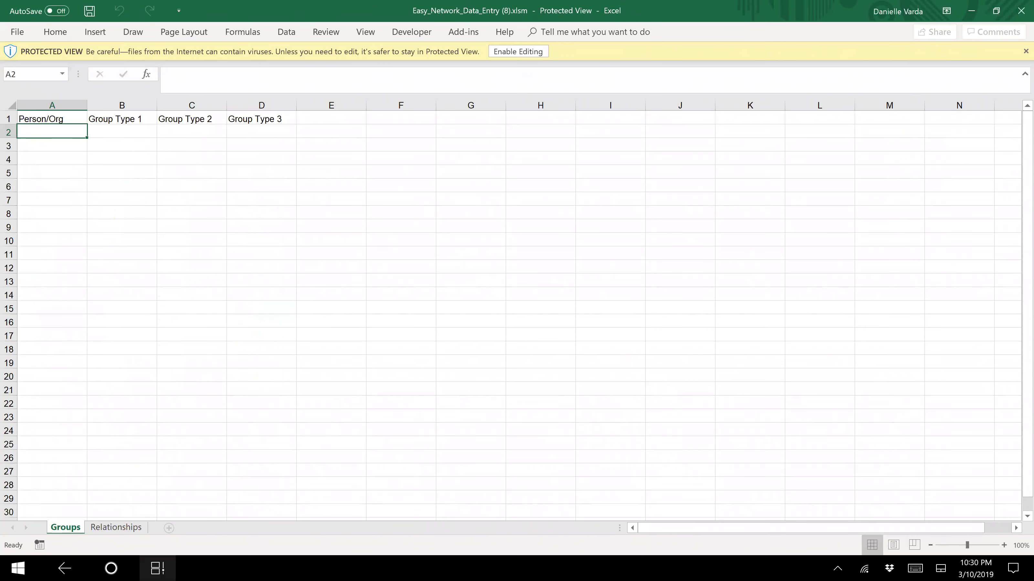
left_click(158, 569)
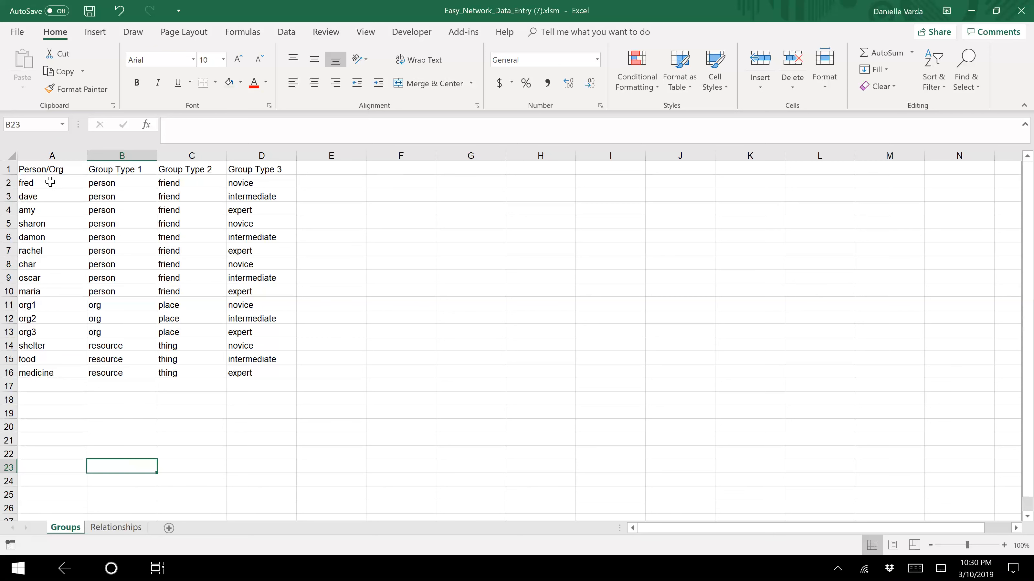
- Add a new person's name in row 17 of the Groups sheet with group types person, friend and novice
left_click(60, 154)
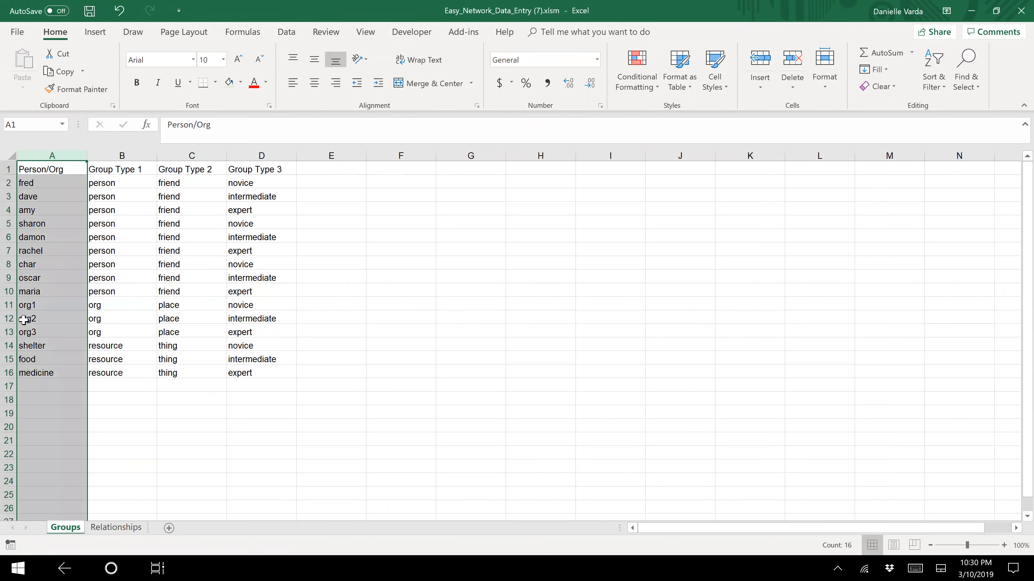
left_click(49, 384)
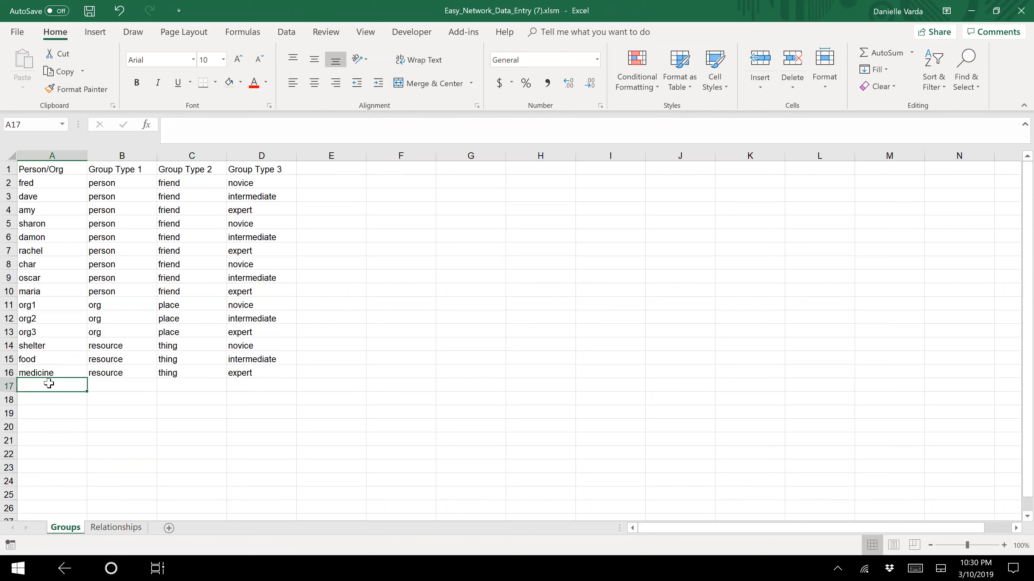
type("olivia")
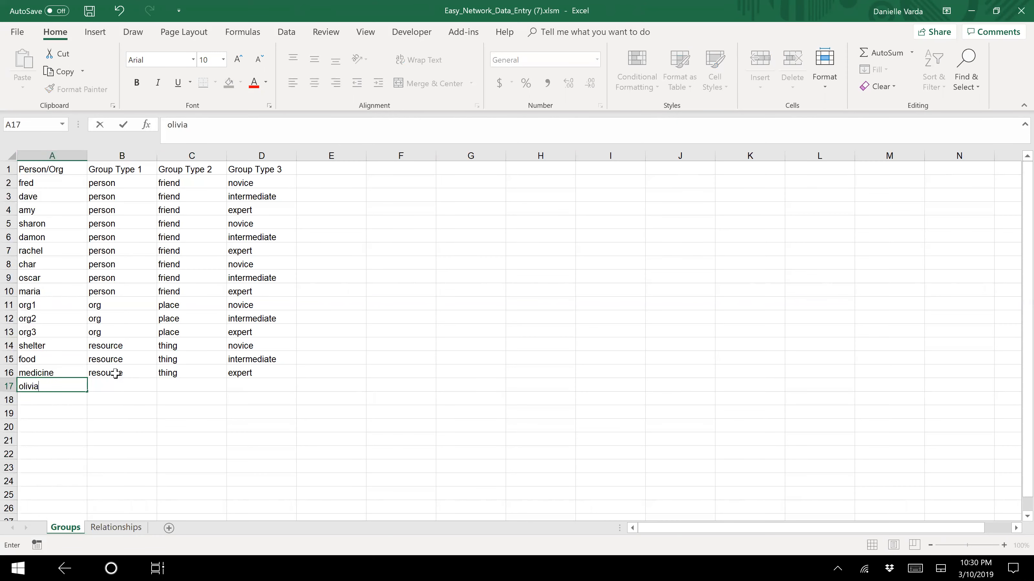
left_click(113, 384)
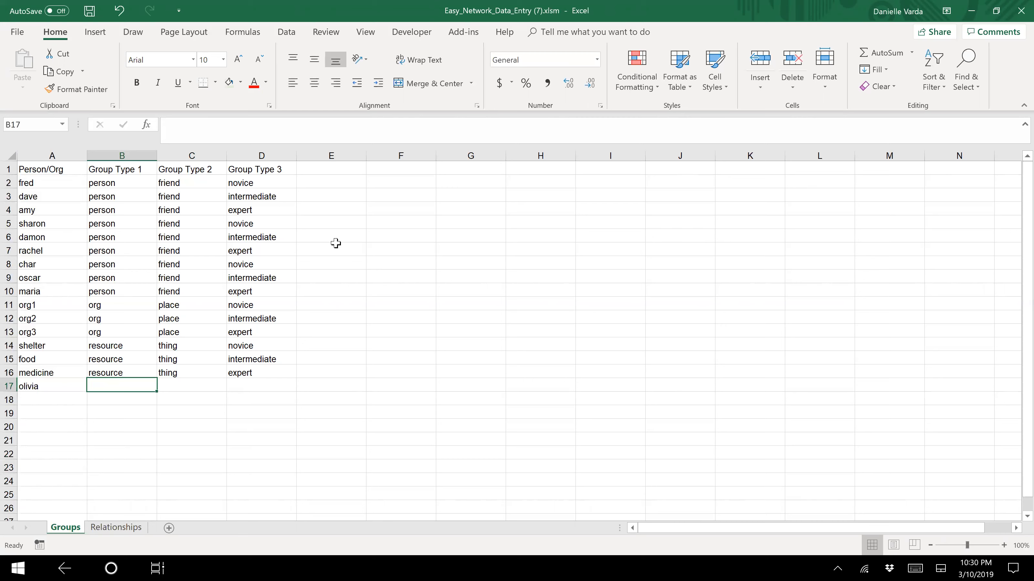
type("person")
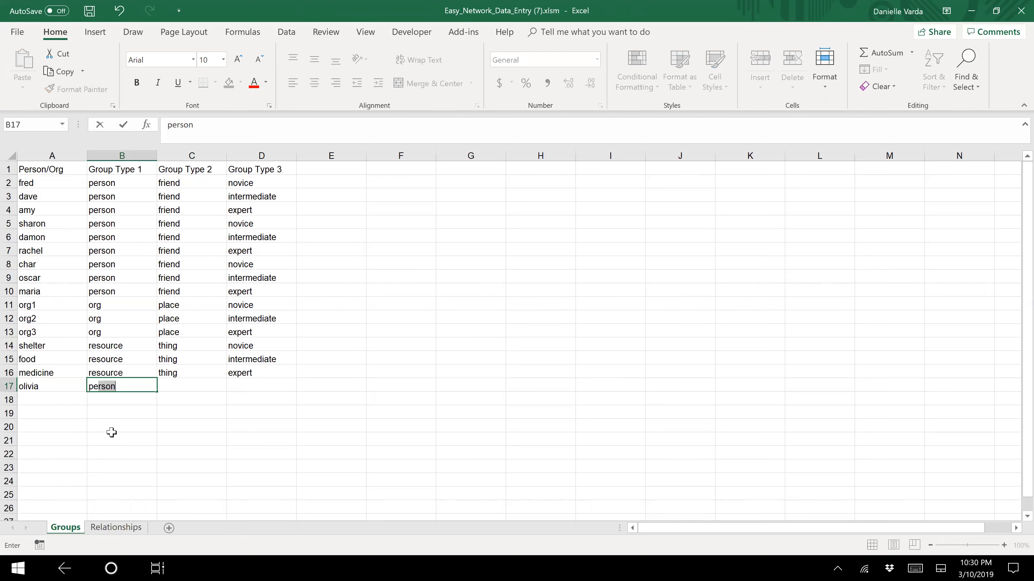
key("Tab")
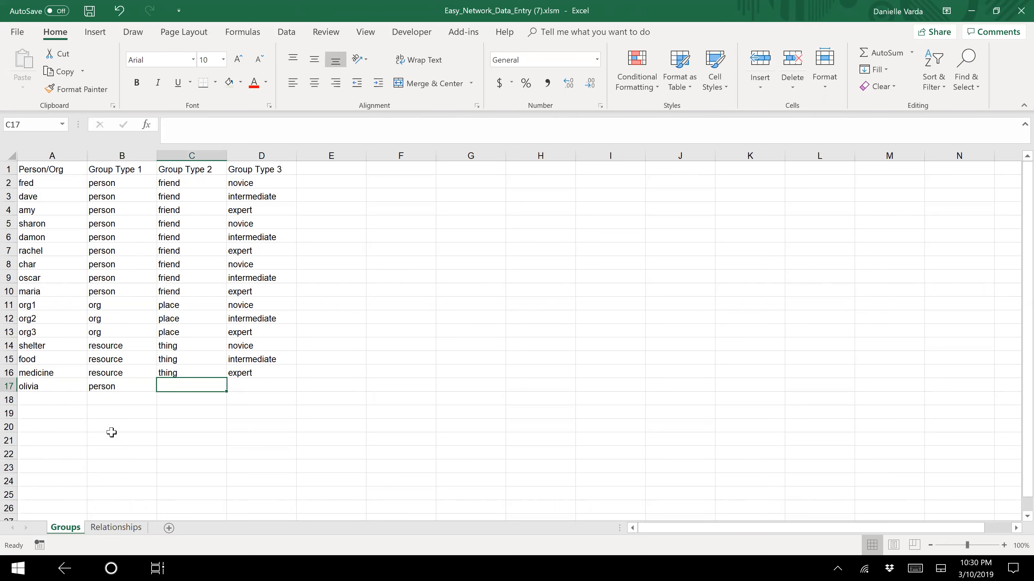
type("fi")
type("riend")
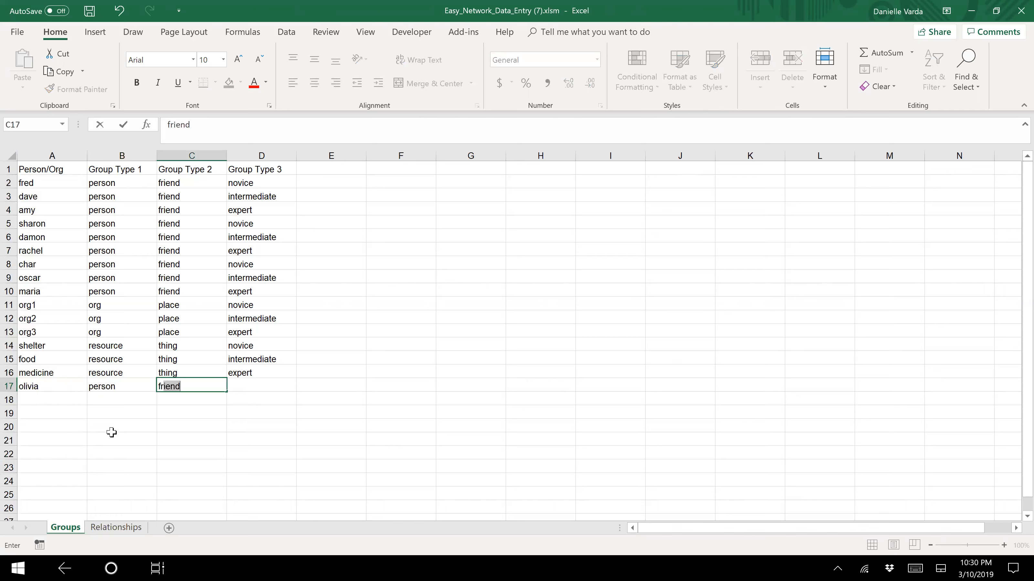
key("Tab")
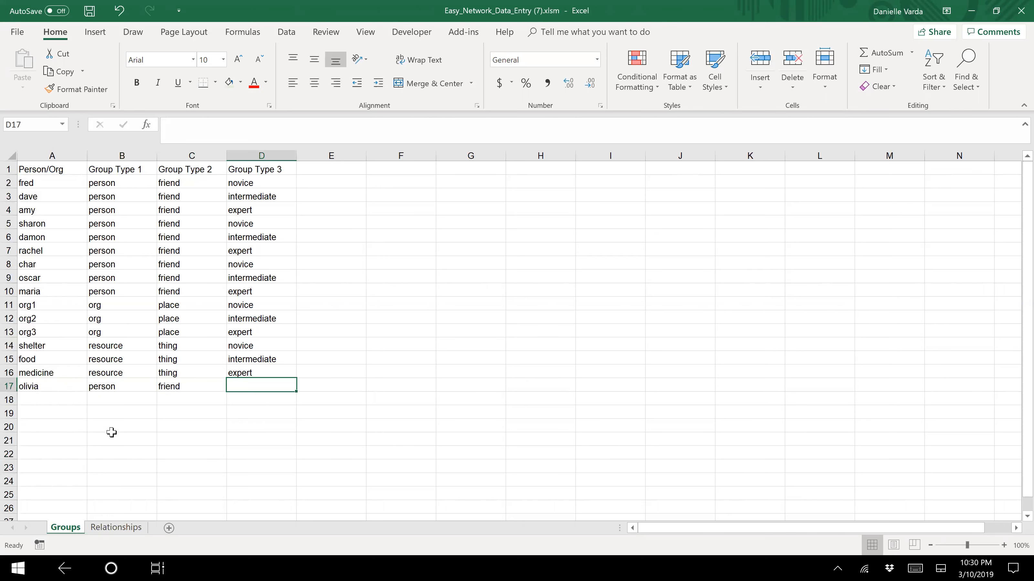
type("novice")
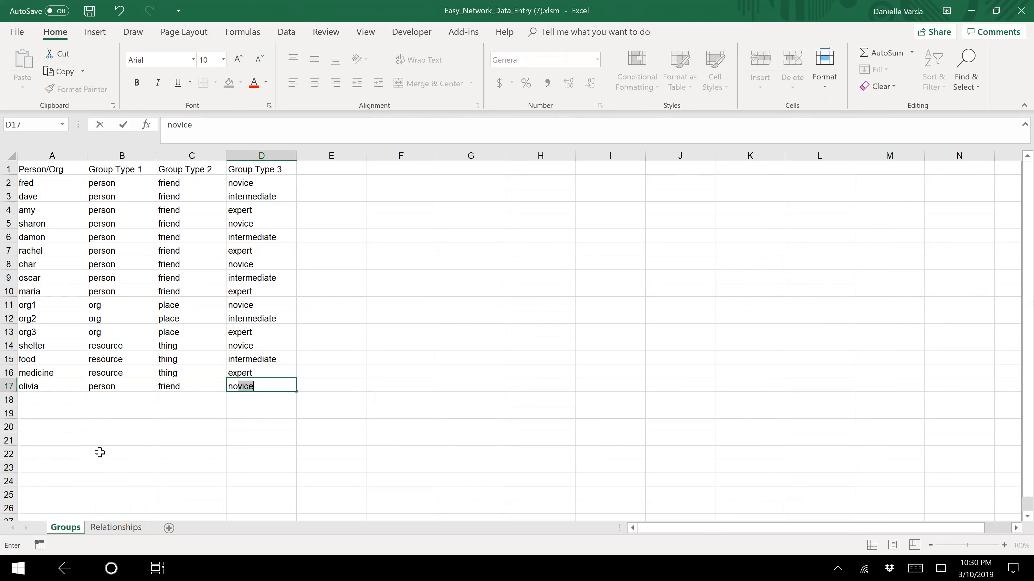
left_click(99, 452)
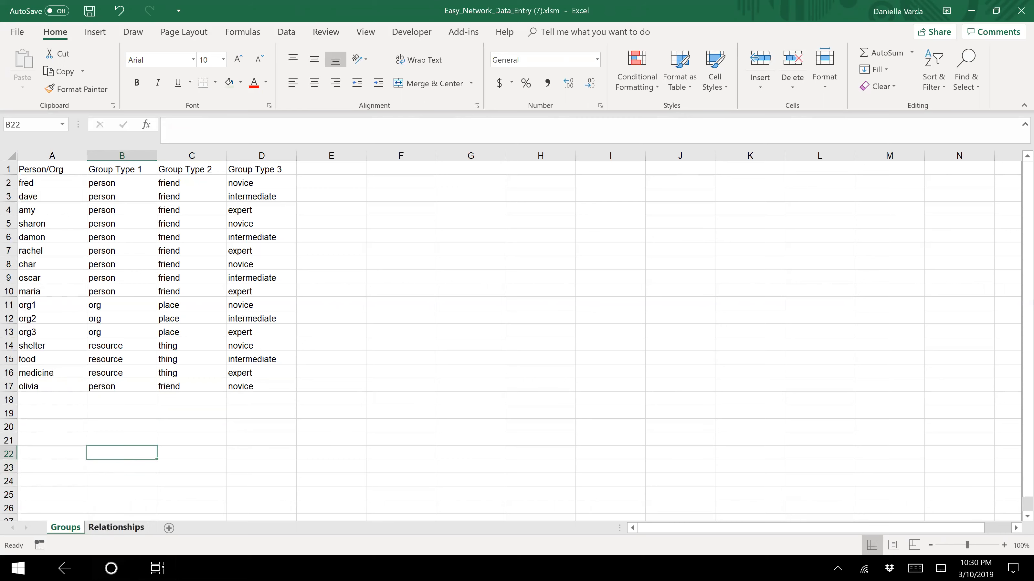
- On the Relationships sheet, set the Person/Org in cell A2 to the person listed directly before org1 in the allowed entries
left_click(116, 528)
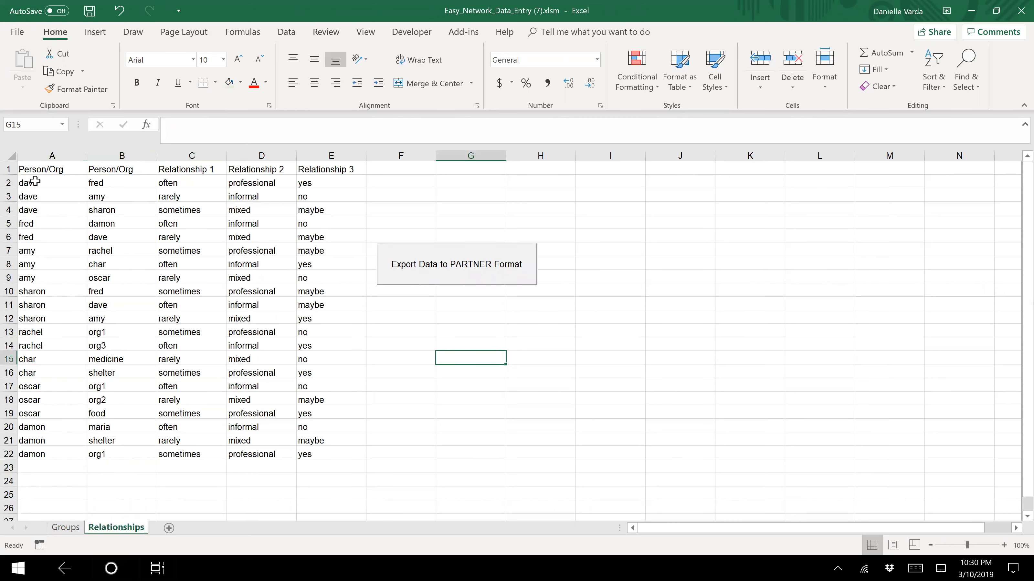
left_click(57, 184)
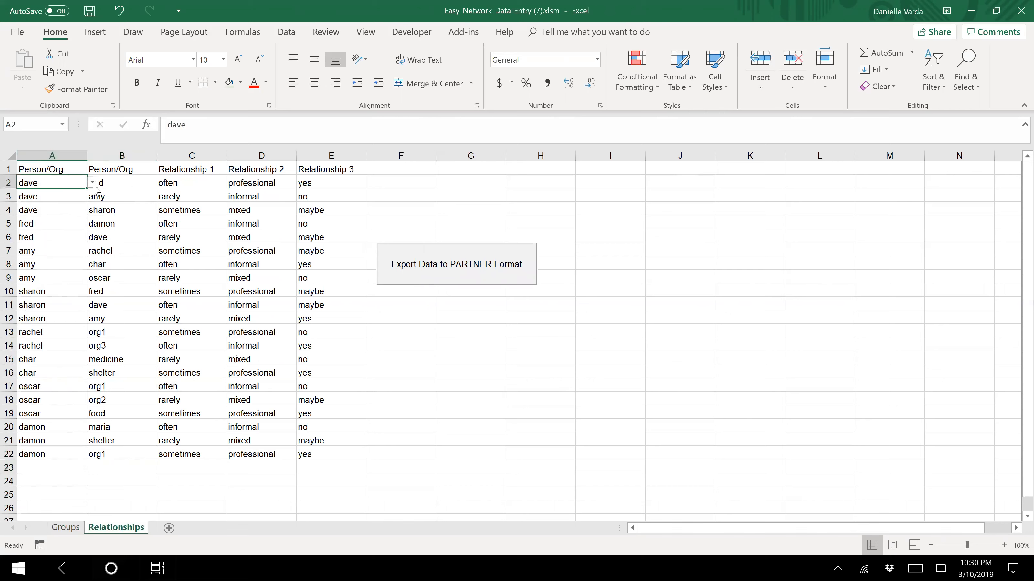
left_click(93, 183)
left_click_drag(89, 222, 89, 246)
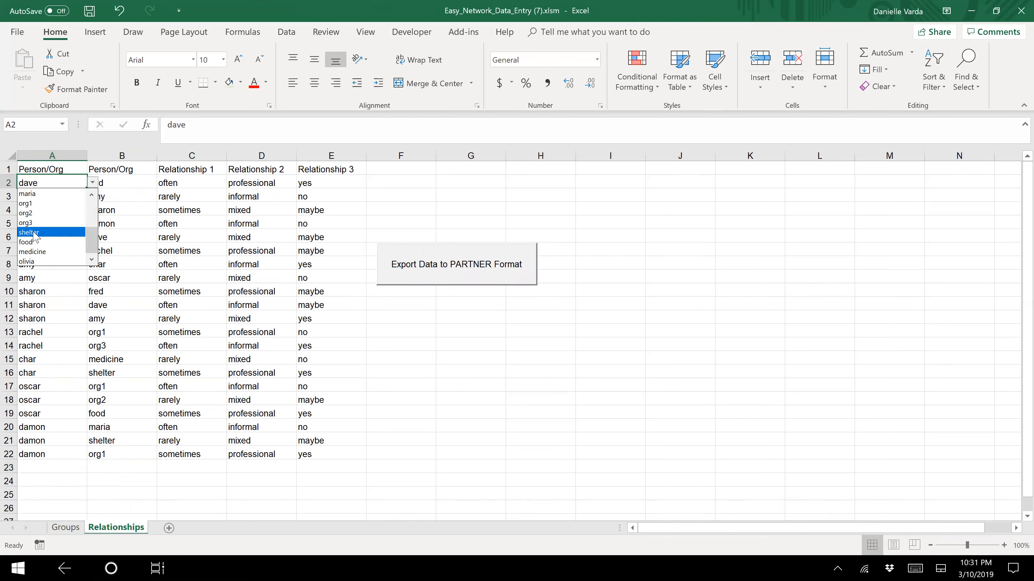
left_click(44, 194)
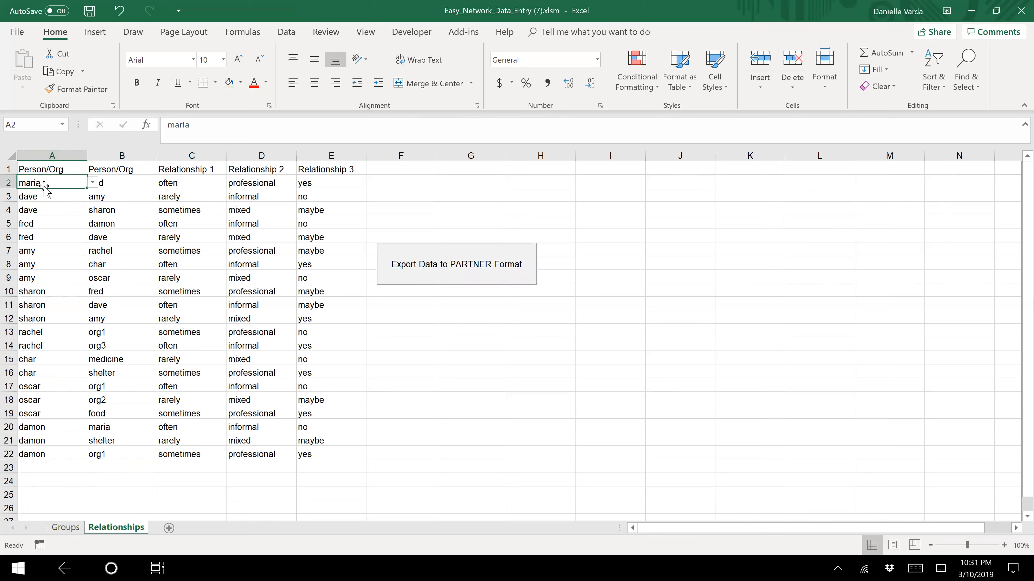
left_click(44, 231)
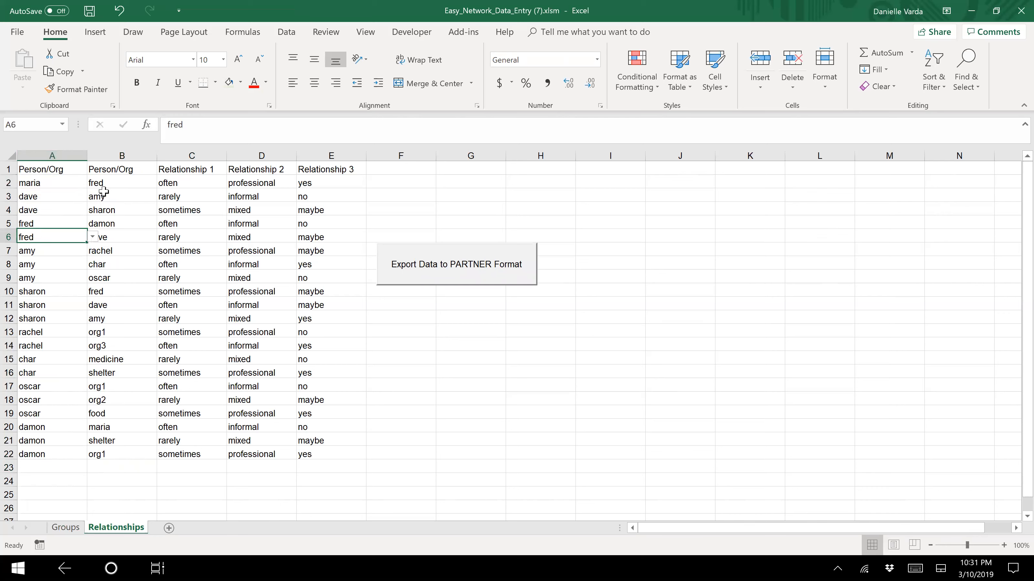
- Examine how the two Person/Org columns pair up and how Relationship 1, Relationship 2 and Relationship 3 are coded
left_click(121, 183)
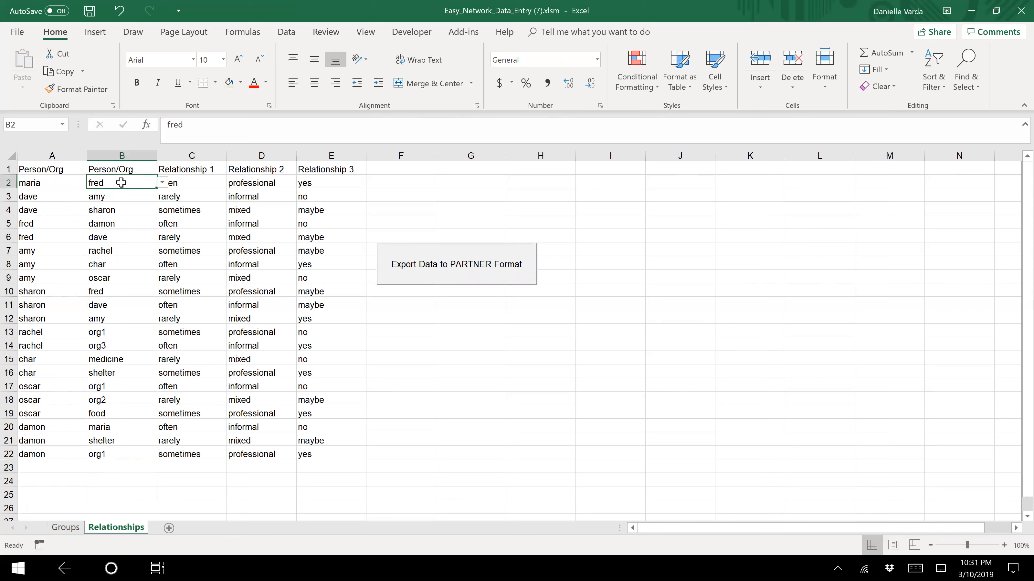
left_click(75, 156)
left_click(118, 155)
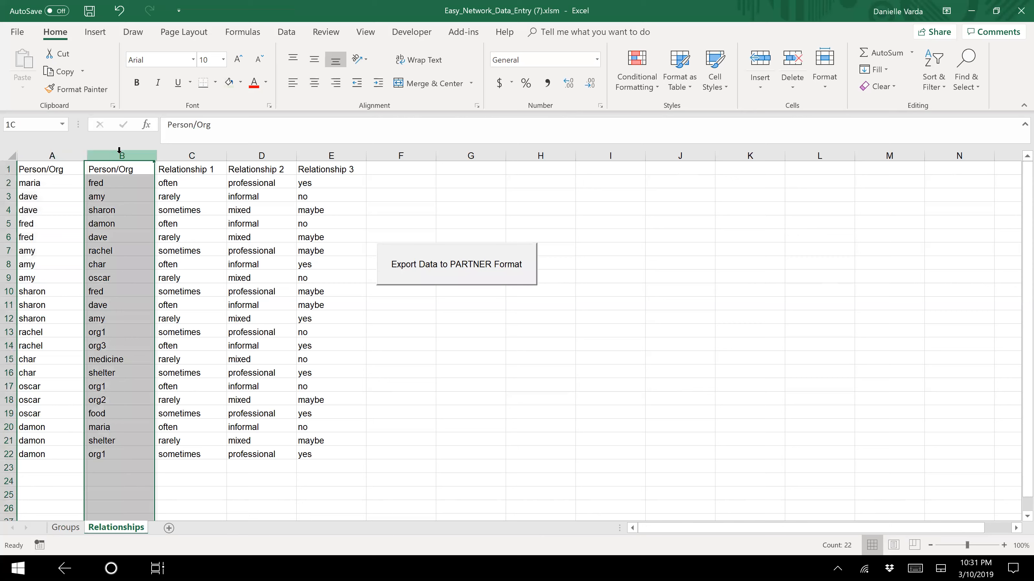
left_click(49, 183)
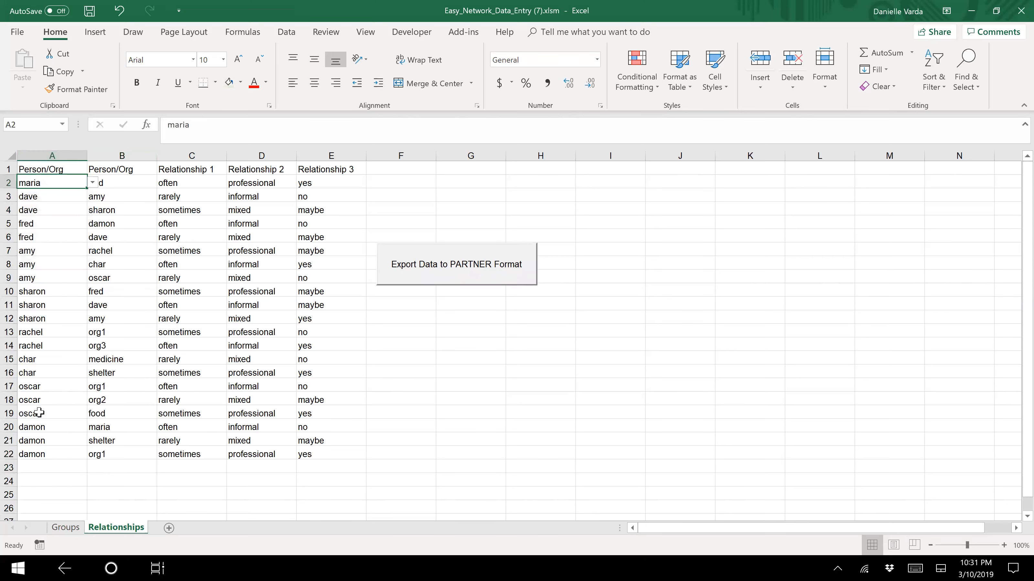
left_click(130, 178)
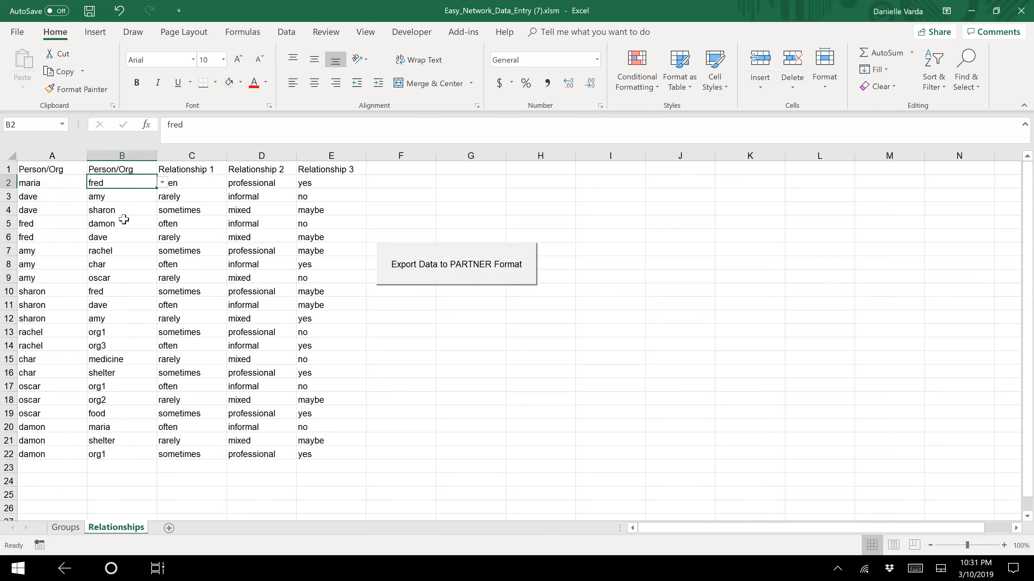
left_click(192, 156)
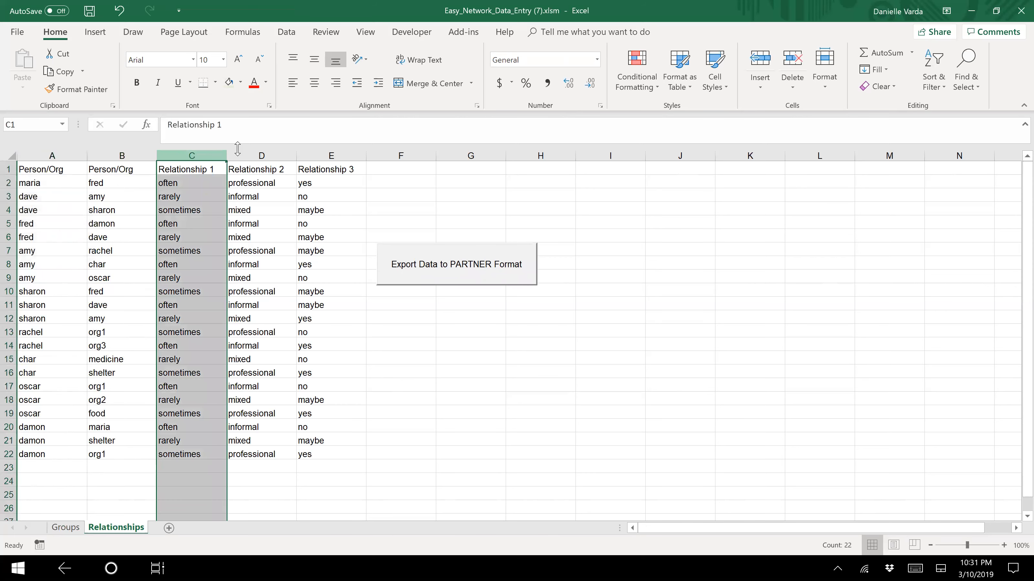
left_click(261, 156)
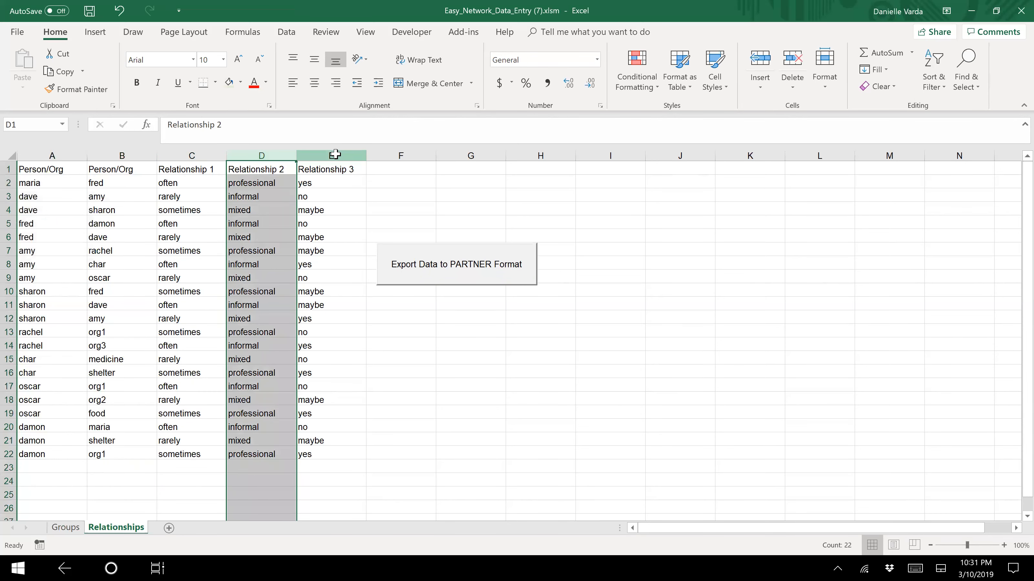
left_click(335, 154)
left_click(179, 184)
left_click(183, 197)
left_click(185, 210)
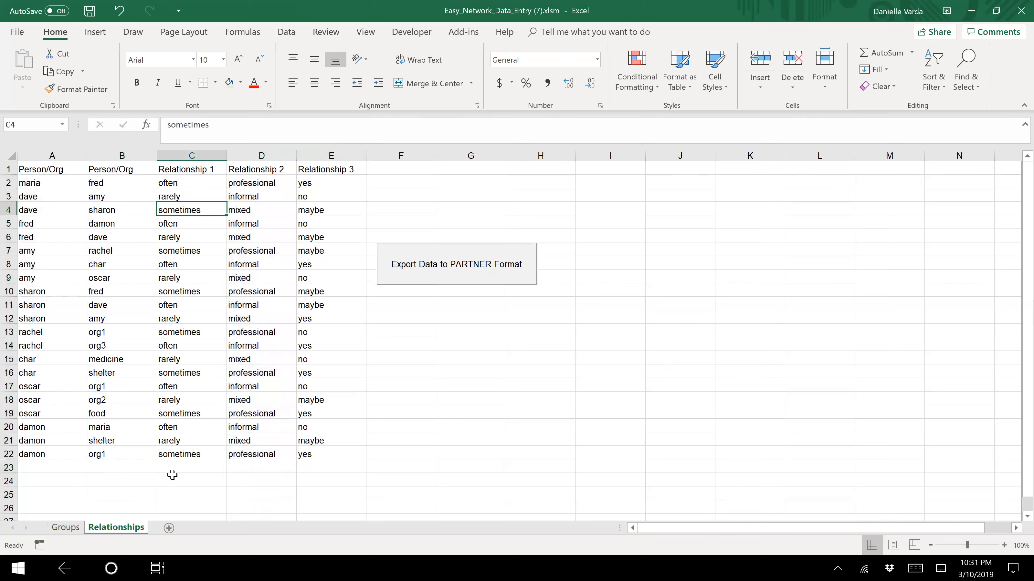
- Start a new relationship in row 23 that pairs the person listed in A10:A12 with org3
left_click(73, 470)
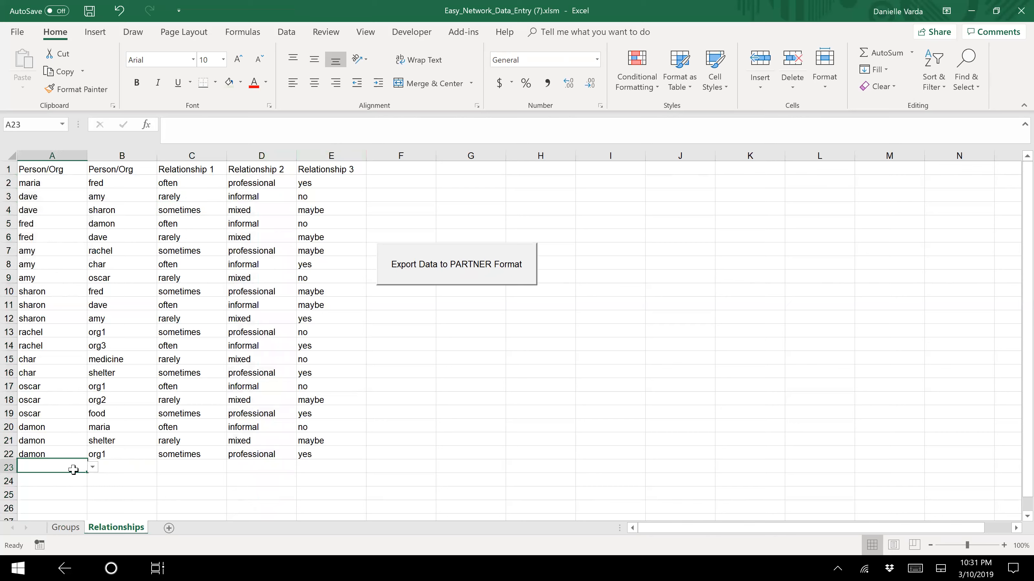
left_click(94, 468)
left_click(51, 504)
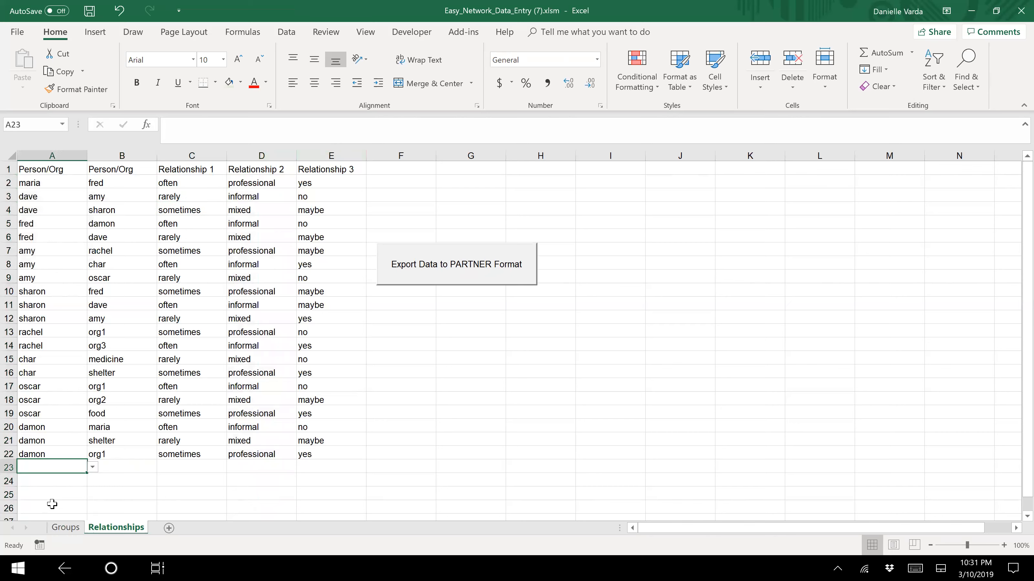
left_click(122, 468)
left_click(162, 467)
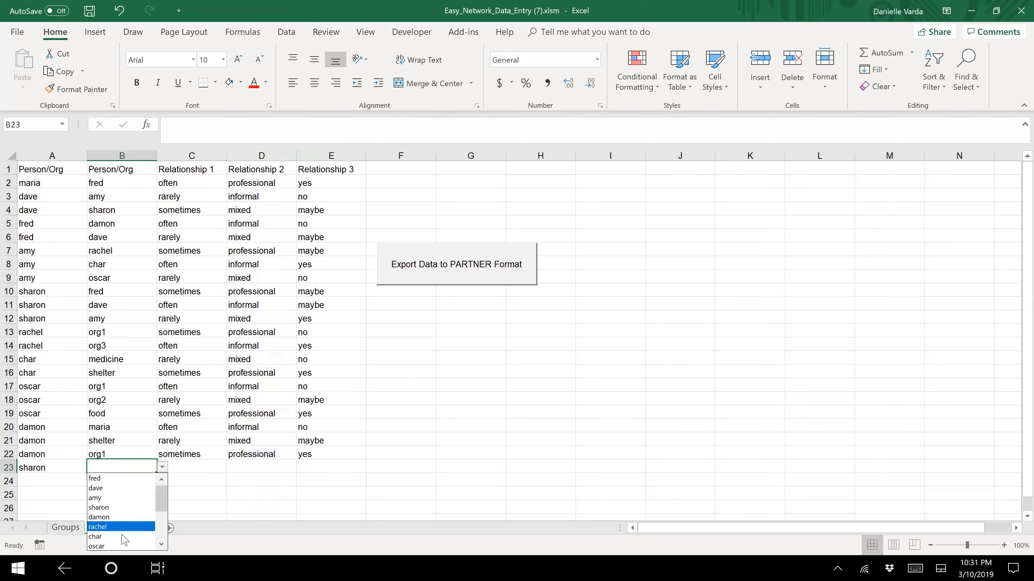
scroll(150, 519, "down", 3)
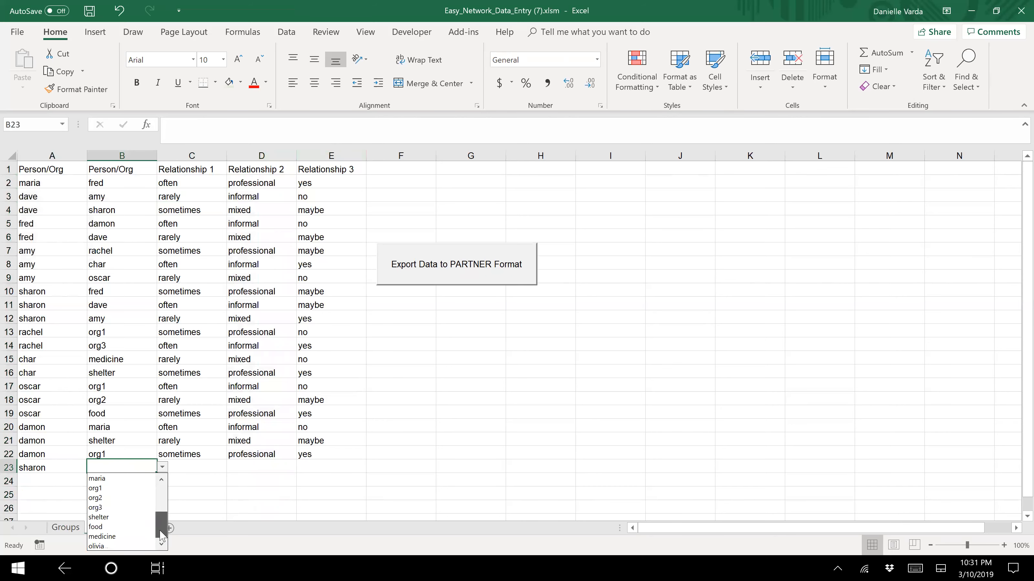
left_click(134, 509)
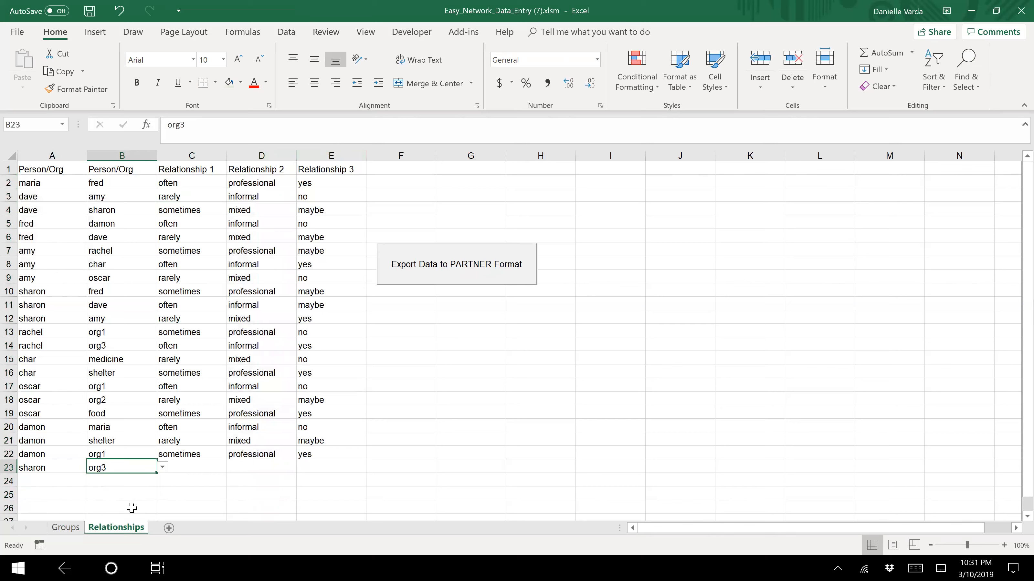
- Code the row 23 pair as often for Relationship 1, informal for Relationship 2 and yes for Relationship 3
left_click(204, 471)
type("ot")
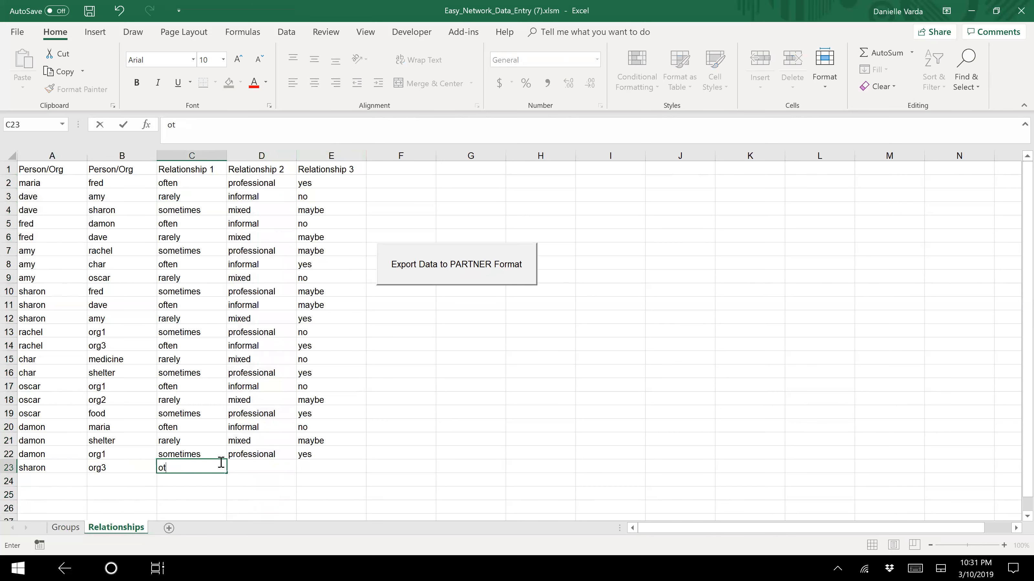
key("BackSpace")
type("f")
key("Tab")
type("in")
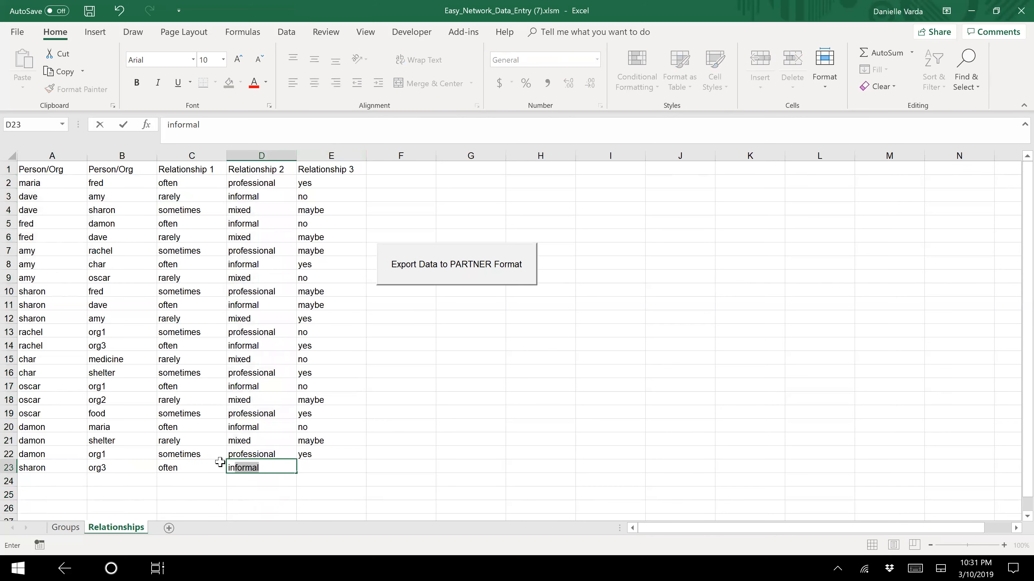
key("Tab")
type("ye")
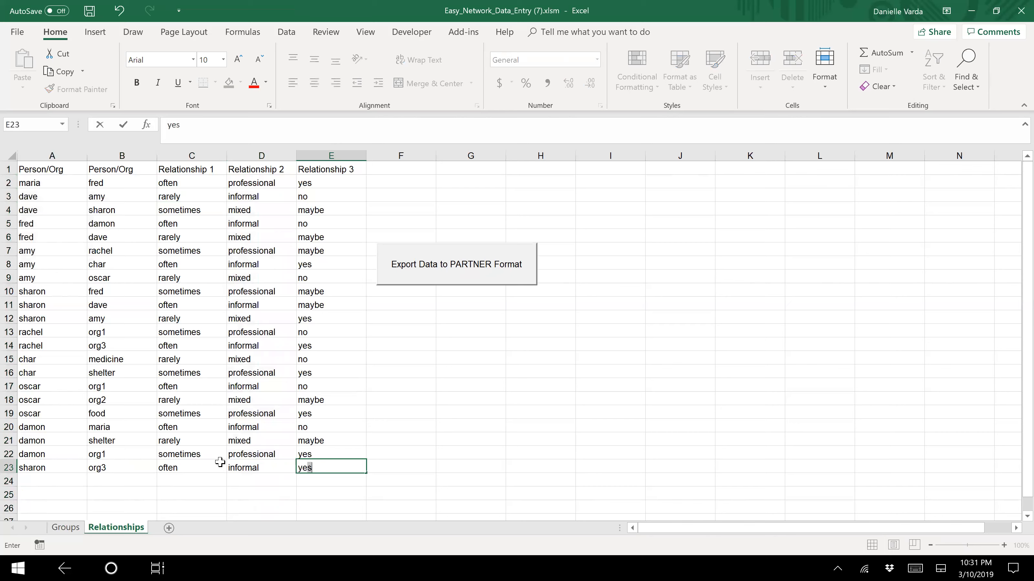
left_click(383, 463)
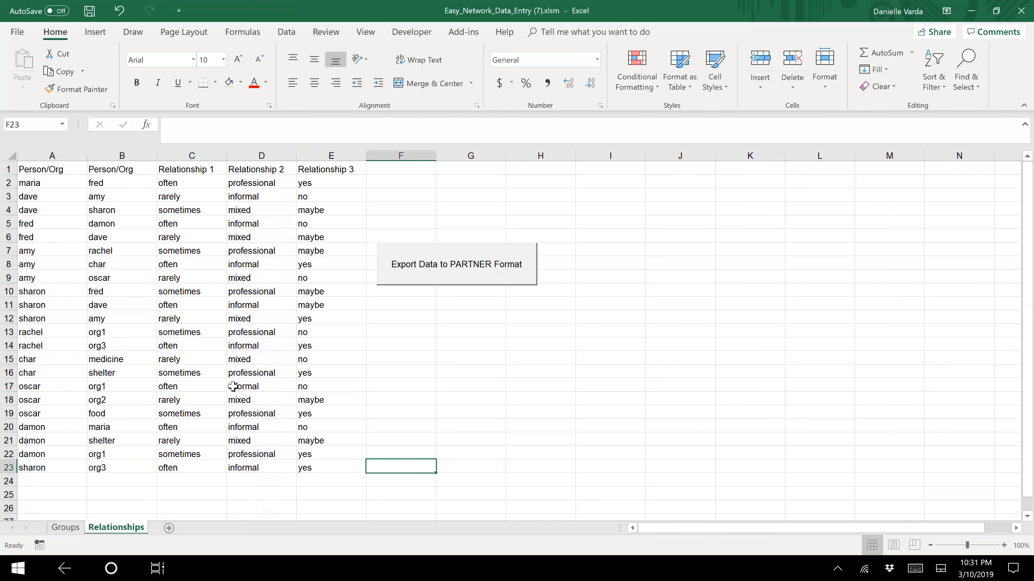
- Export the data to PARTNER format as the text file partnerTestData5 in the Desktop's Demo folder
left_click(460, 266)
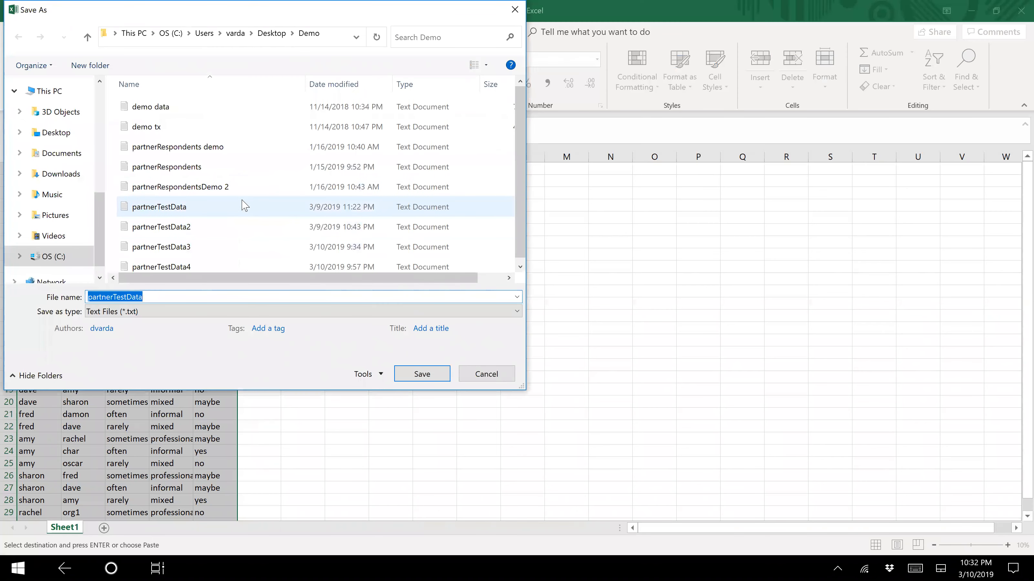
left_click(158, 298)
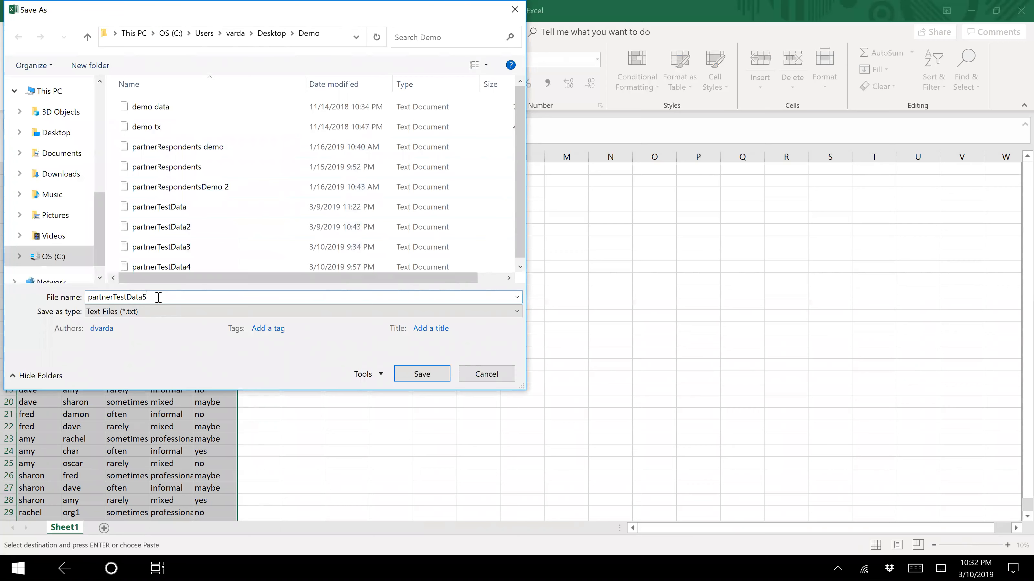
key("Return")
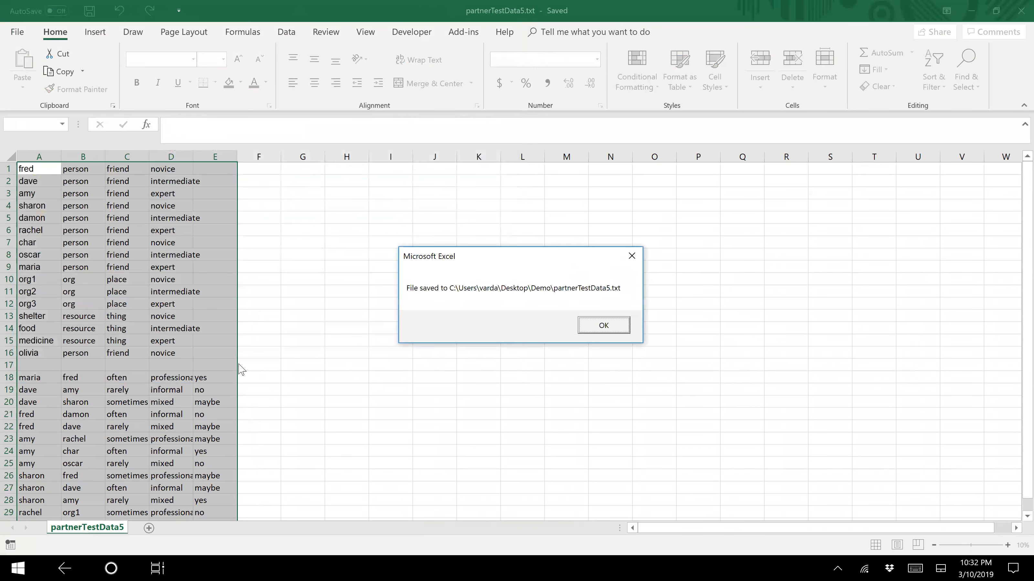
left_click(603, 325)
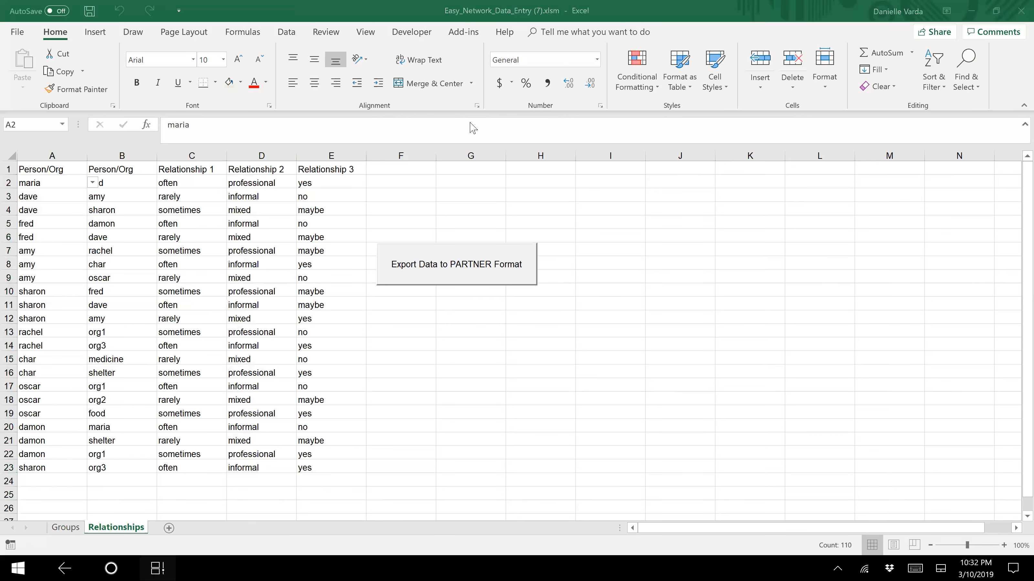
- Switch to the PARTNER uploader page in Chrome and upload partnerTestData5 from the Desktop's Demo folder
key("super+Tab")
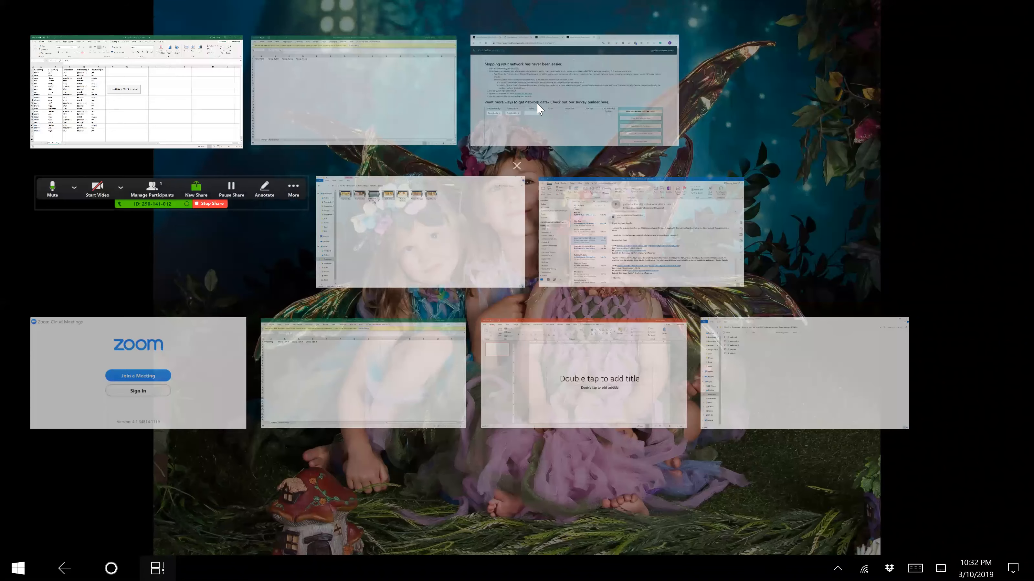
left_click(538, 109)
left_click(285, 295)
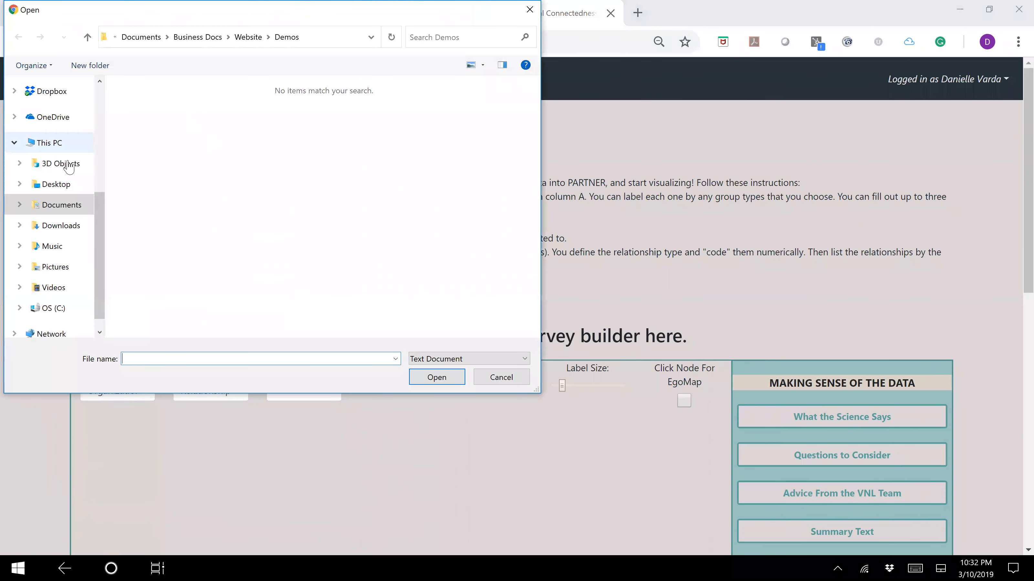
left_click(58, 190)
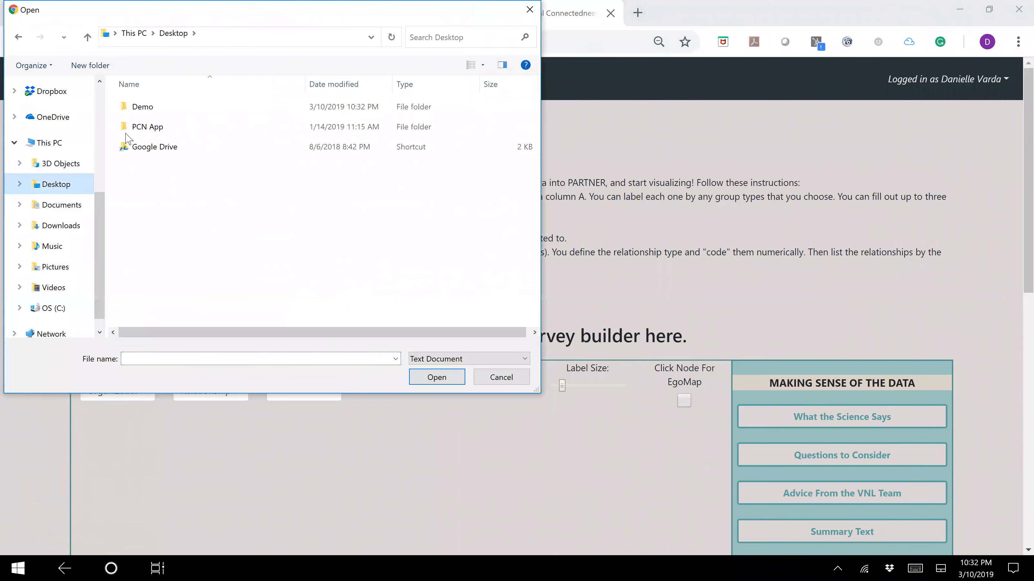
double_click(139, 105)
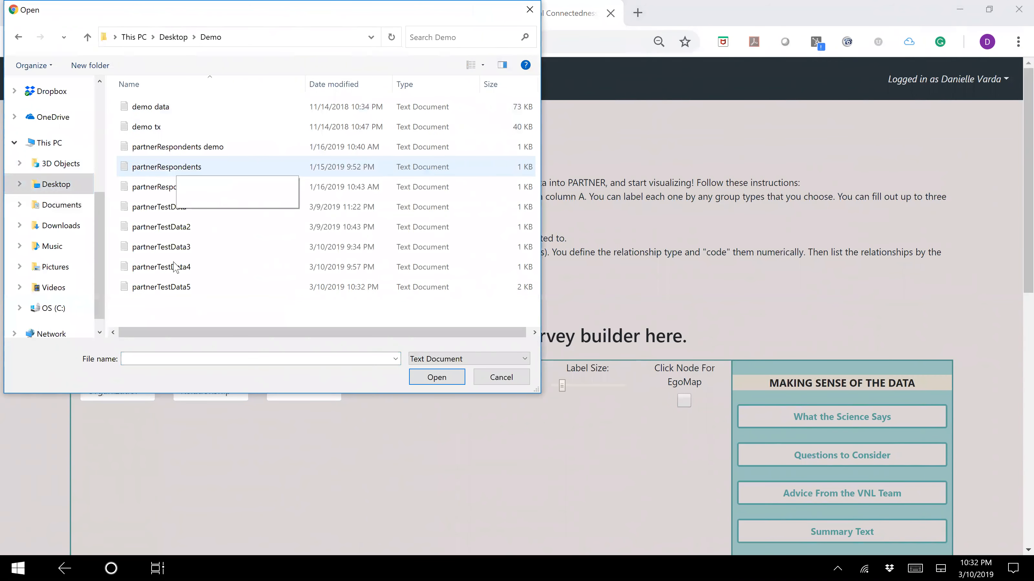
left_click(173, 287)
double_click(172, 287)
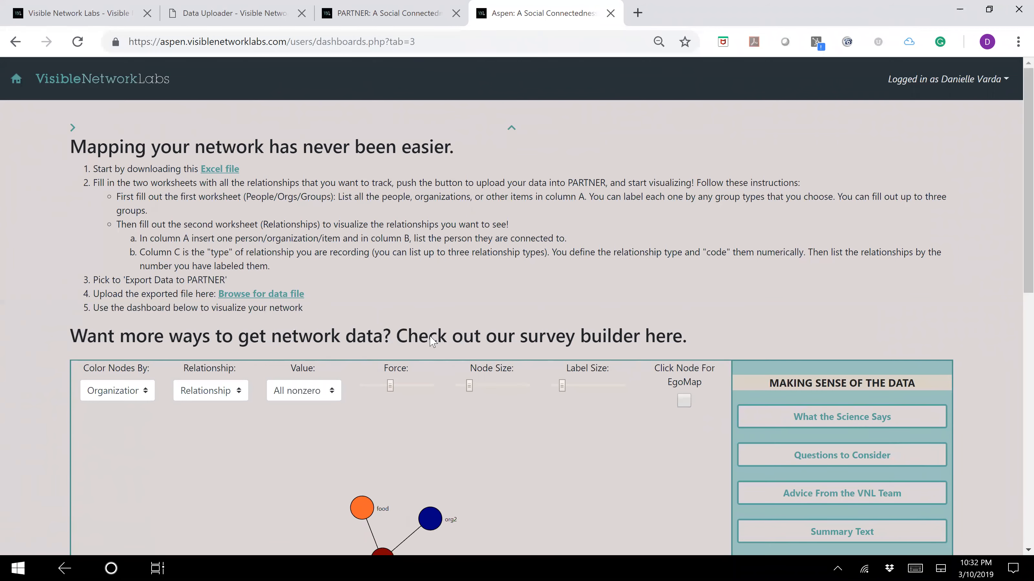
- Reposition the network map vertically within its frame so that every node is visible below the display controls
scroll(433, 342, "down", 10)
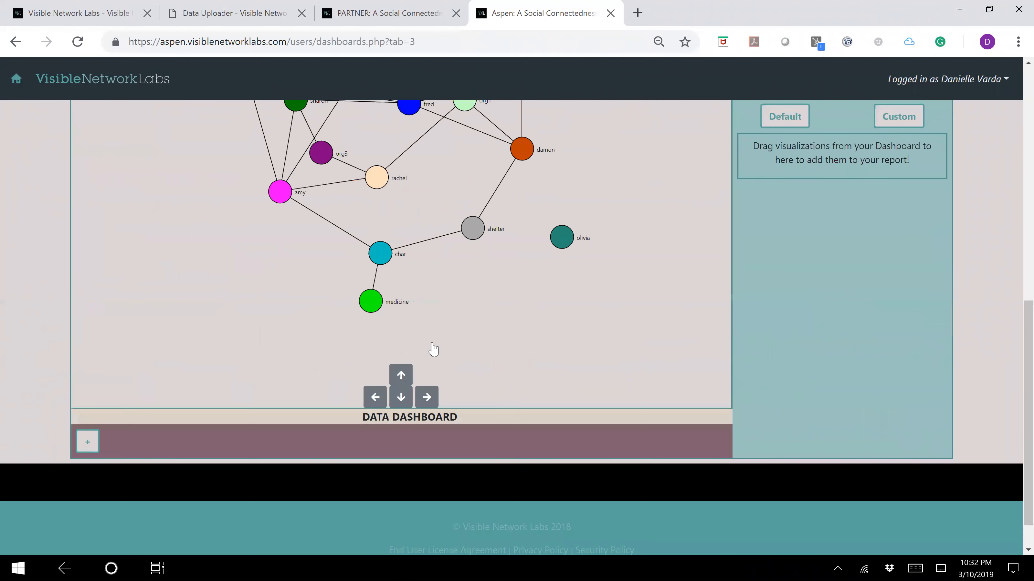
left_click(401, 375)
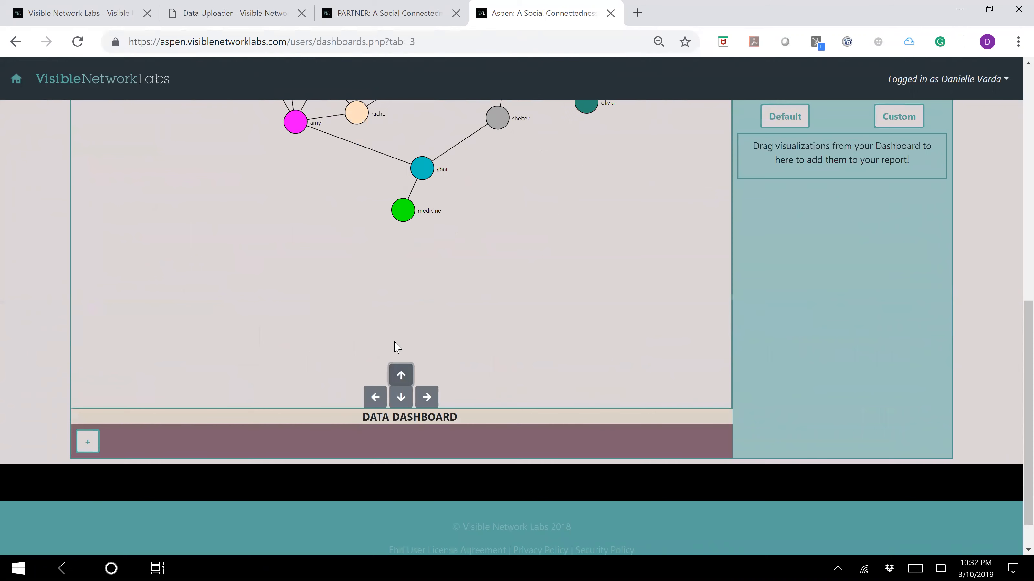
scroll(397, 346, "up", 8)
scroll(411, 286, "down", 1)
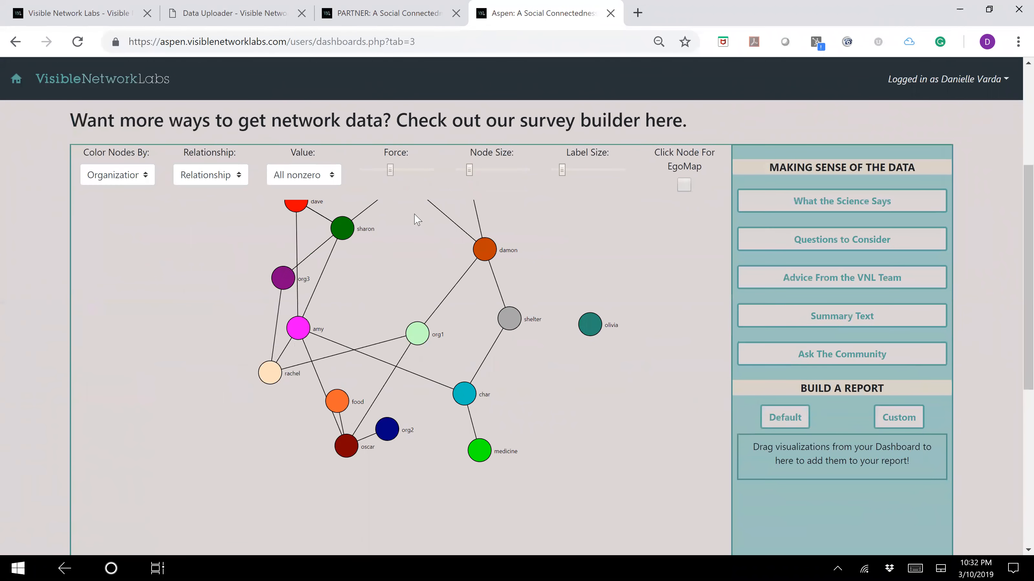
scroll(401, 286, "up", 1)
scroll(402, 288, "up", 2)
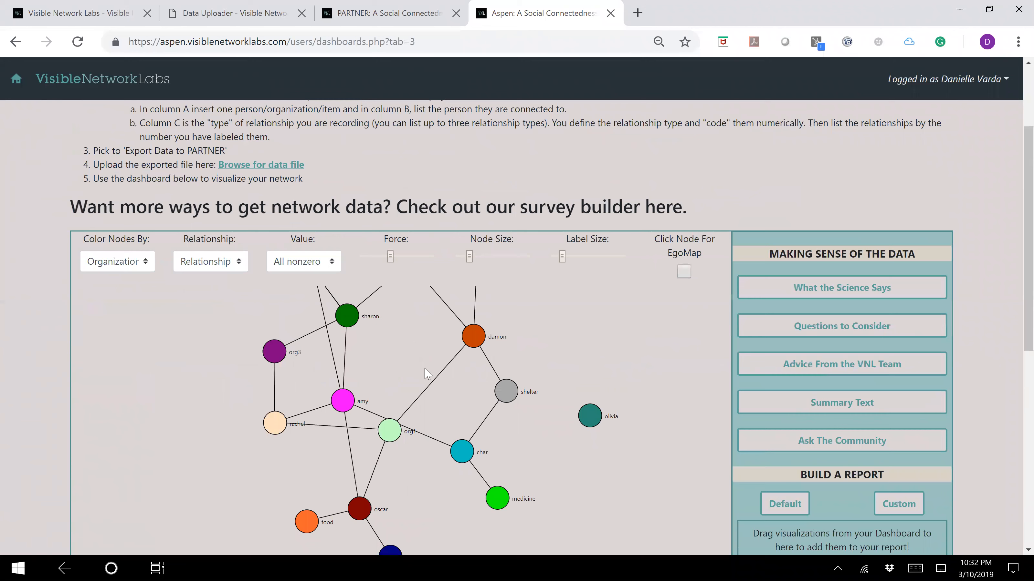
scroll(403, 468, "down", 5)
left_click(401, 463)
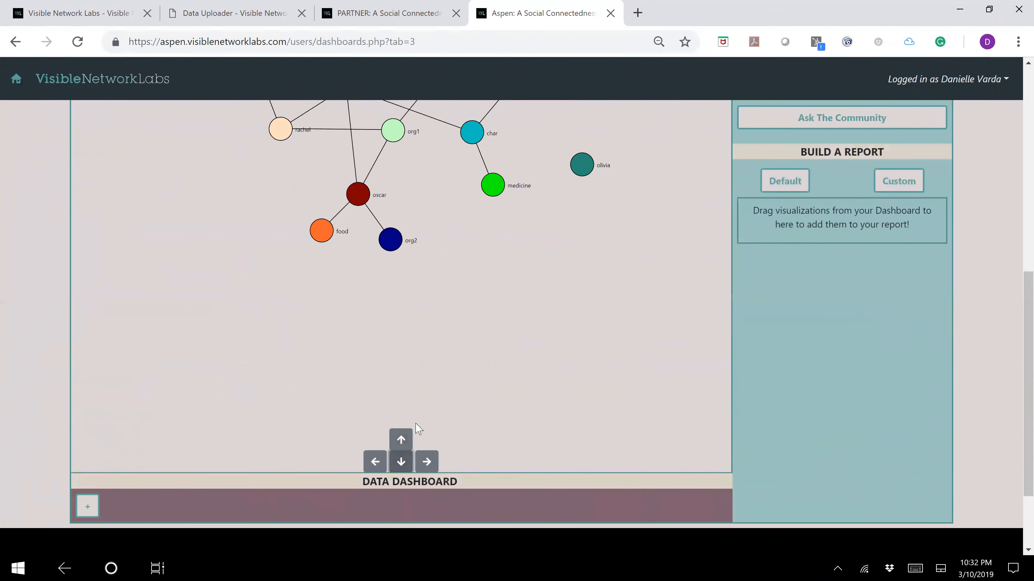
scroll(419, 424, "up", 5)
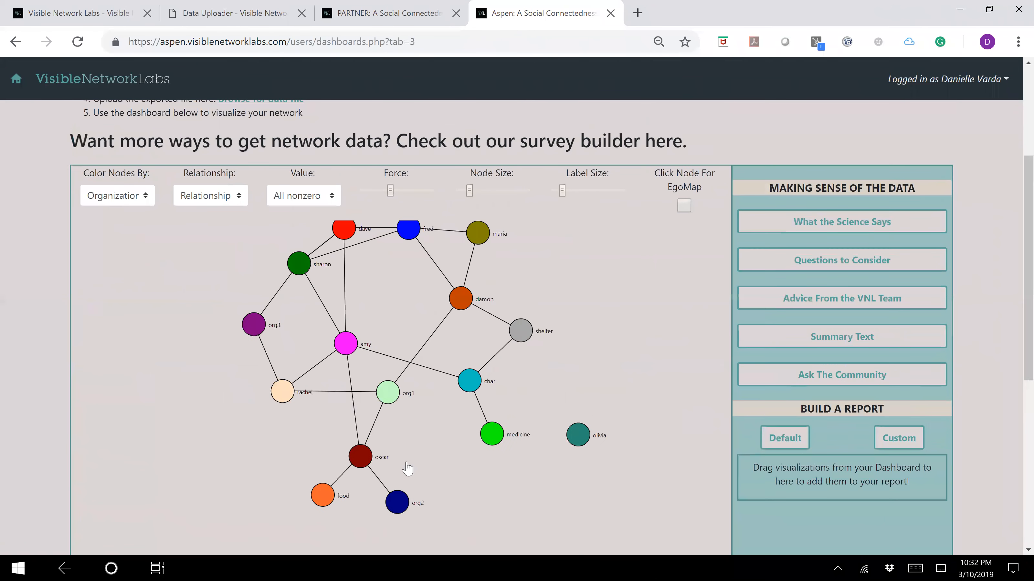
scroll(408, 471, "down", 5)
left_click(404, 465)
scroll(407, 448, "up", 5)
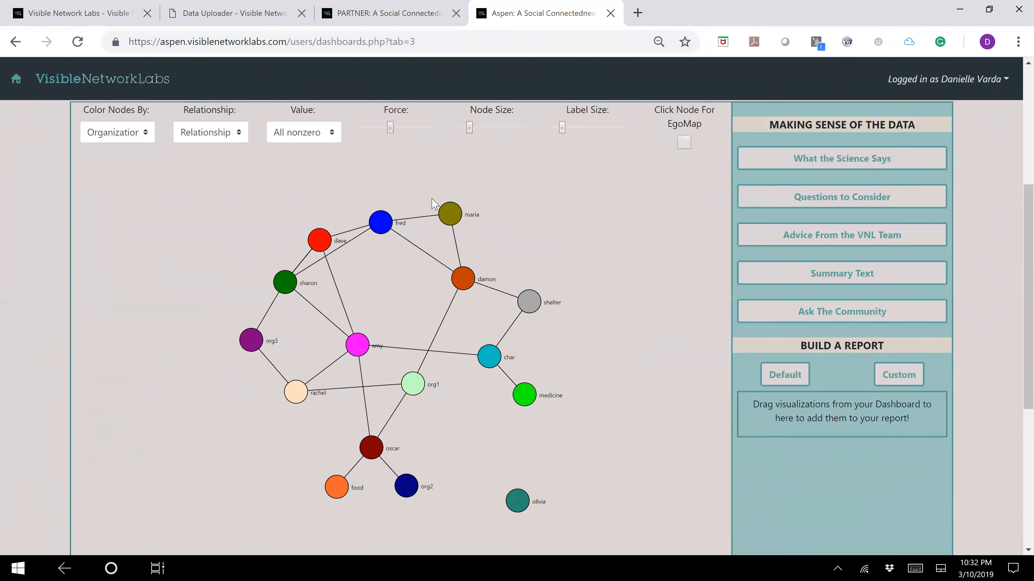
scroll(407, 197, "up", 2)
- Lower the map's Force to tighten the network, reduce the Node Size minimally and enlarge the Label Size slightly
mouse_move(392, 192)
left_mouse_down()
mouse_move(418, 194)
mouse_move(378, 192)
left_mouse_up()
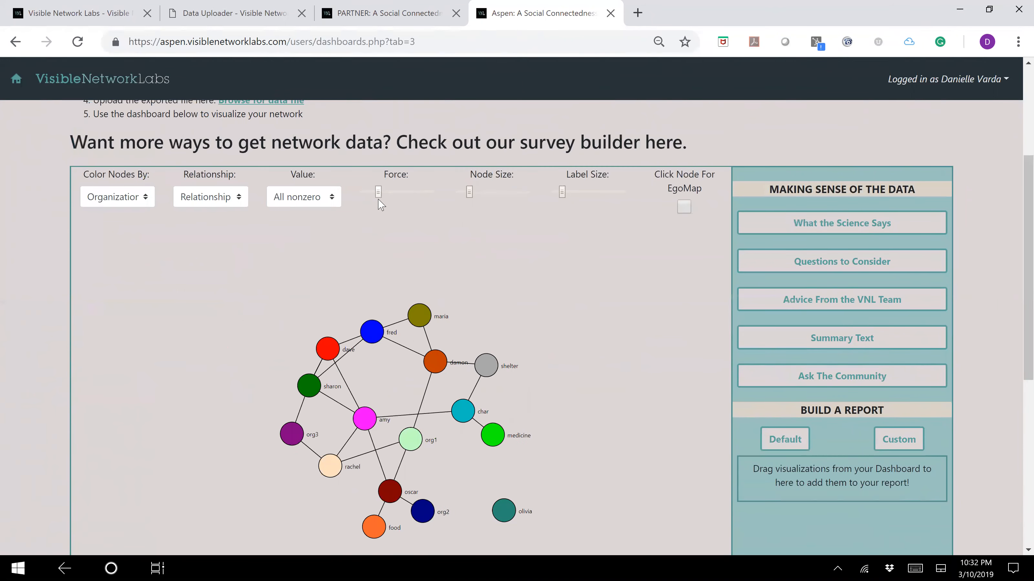
mouse_move(470, 196)
left_mouse_down()
mouse_move(485, 197)
mouse_move(469, 196)
left_mouse_up()
mouse_move(562, 192)
left_mouse_down()
mouse_move(581, 192)
mouse_move(565, 193)
left_mouse_up()
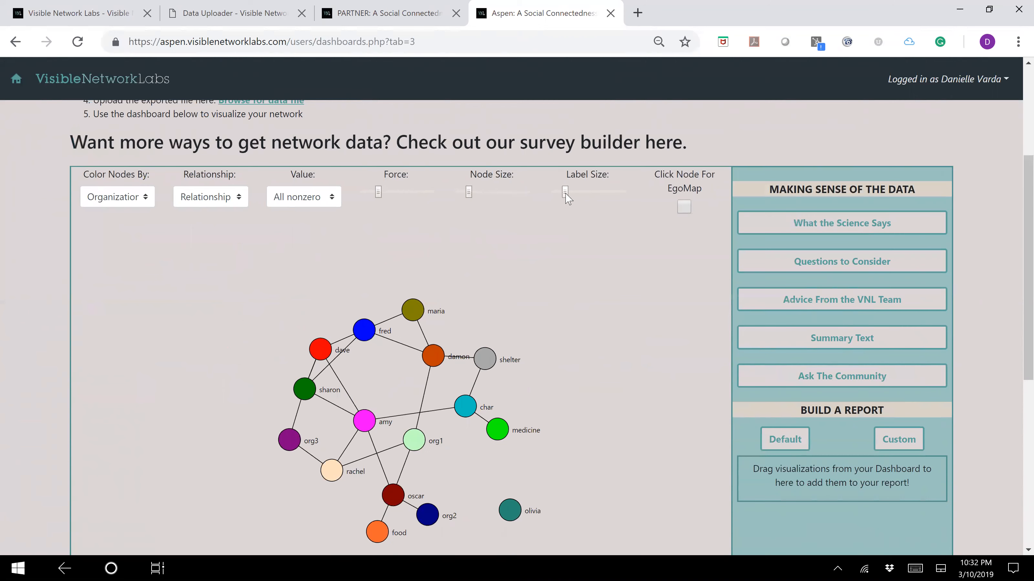
- Color the network nodes by Group 1, Group 2 and Group 3 in turn, leaving Group 3 applied
left_click(142, 198)
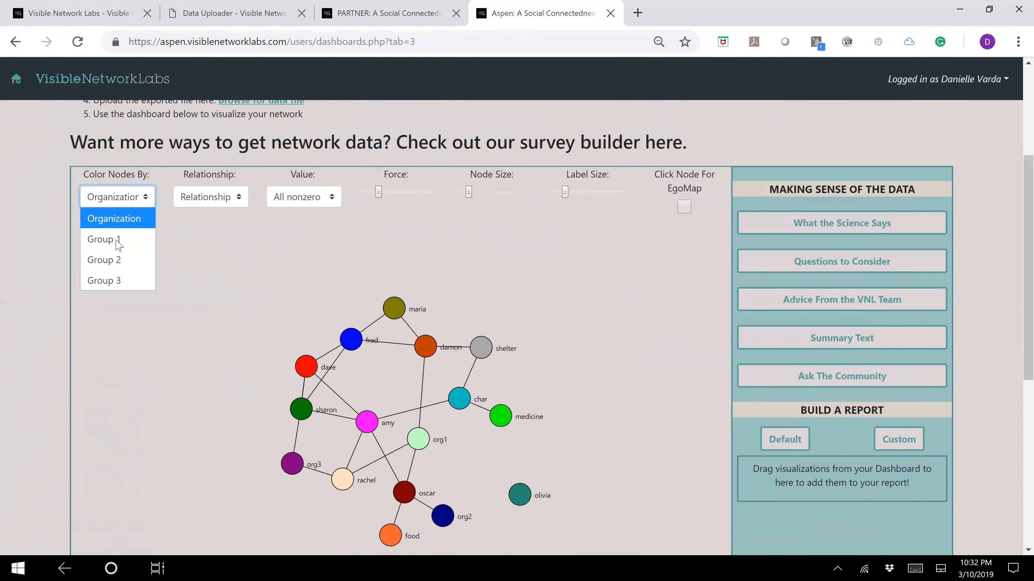
left_click(165, 262)
key("Down")
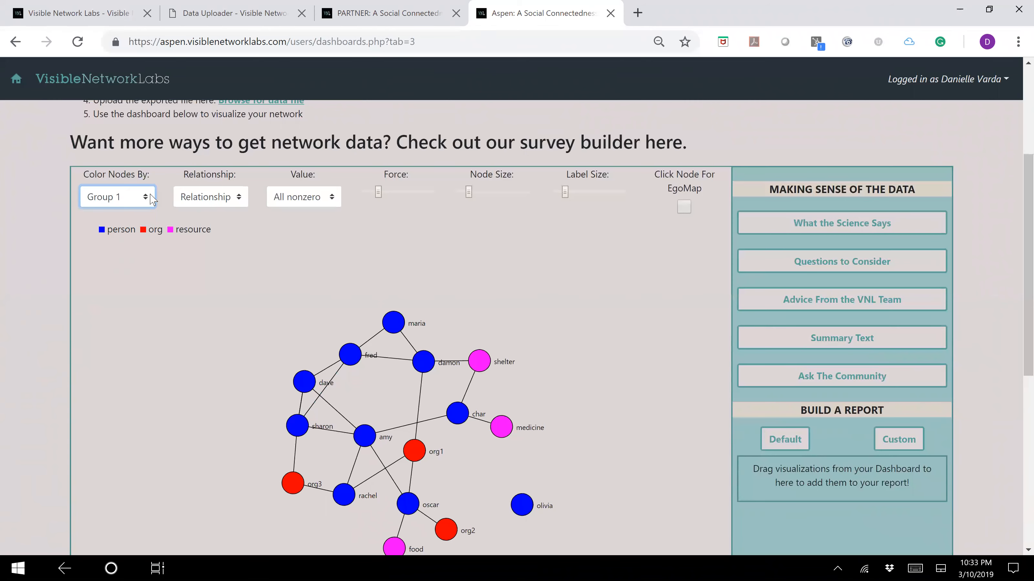
left_click(139, 204)
left_click(121, 264)
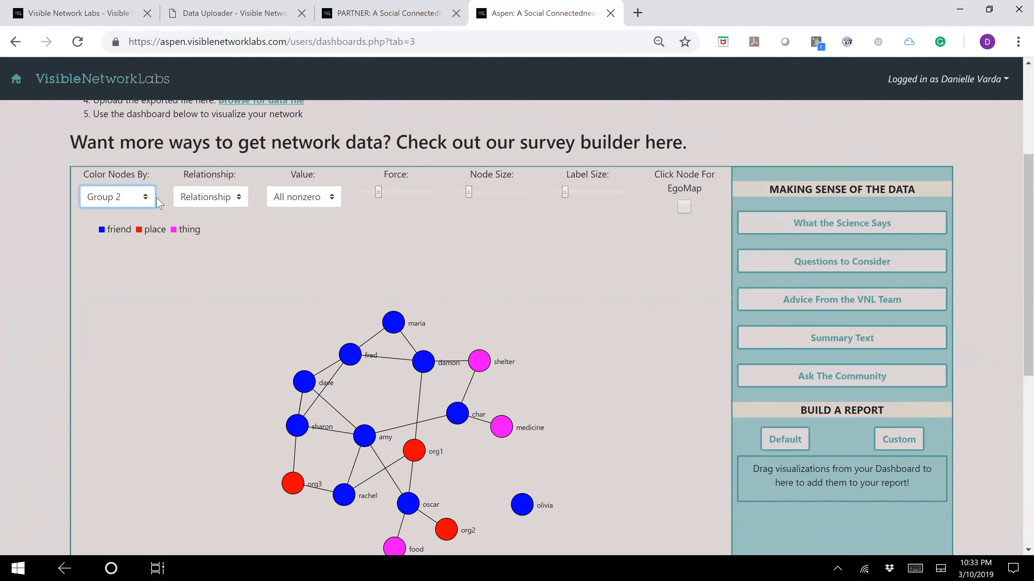
left_click(148, 206)
left_click(116, 281)
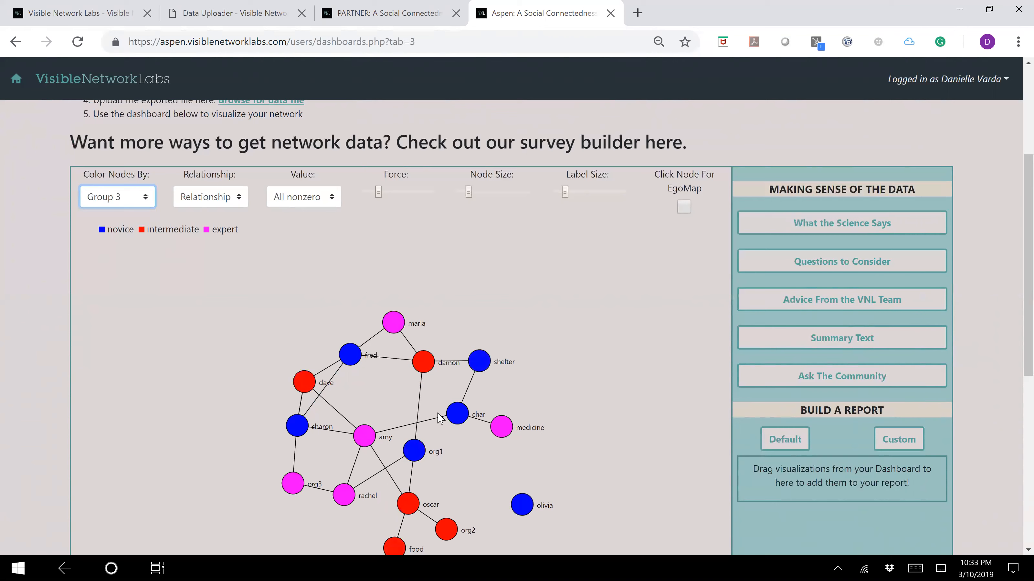
- Enable the EgoMap option and isolate the central expert person's network, then the network of the novice person linked to shelter and medicine
left_click(684, 207)
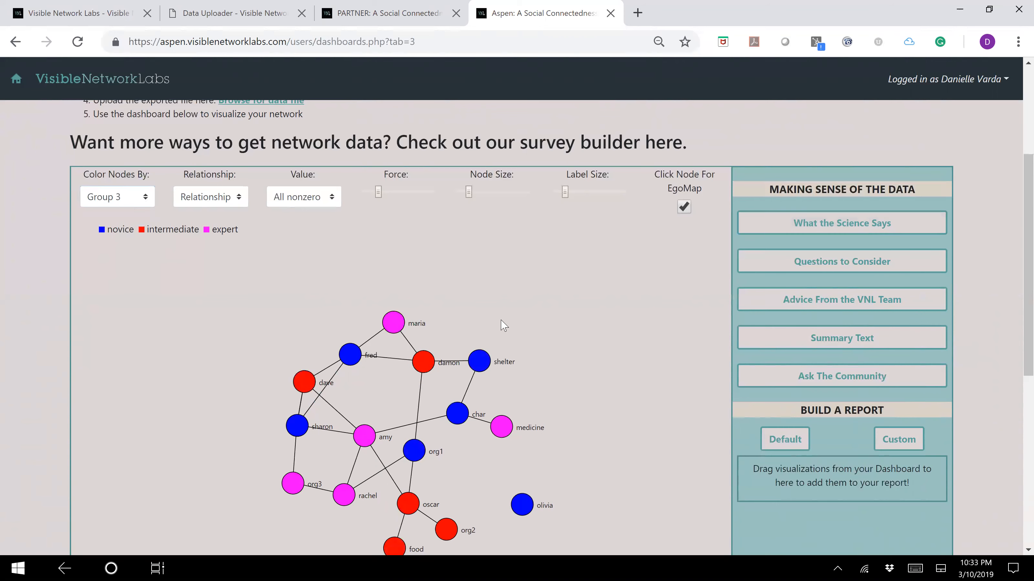
left_click(367, 442)
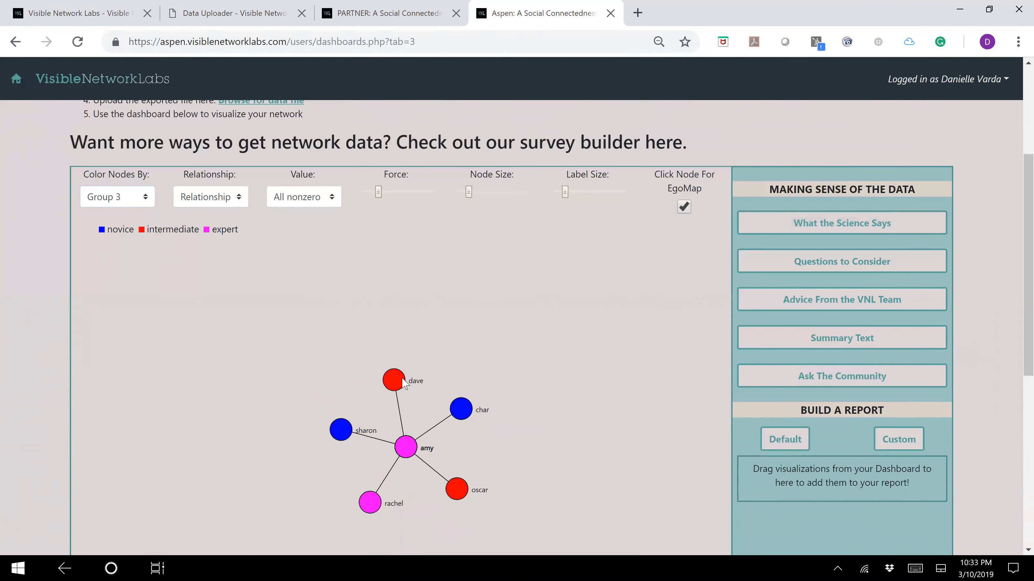
left_click(401, 378)
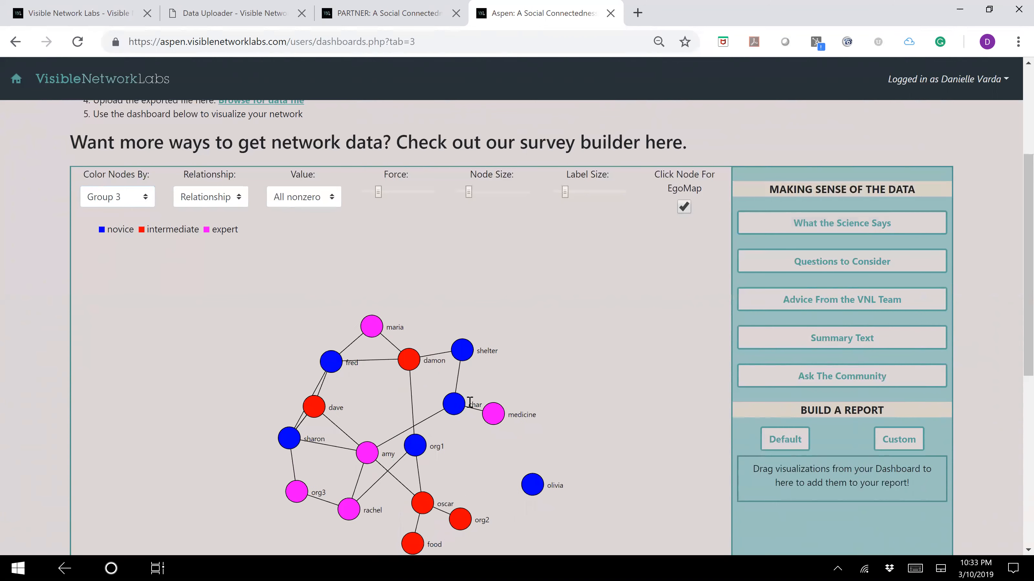
left_click(455, 403)
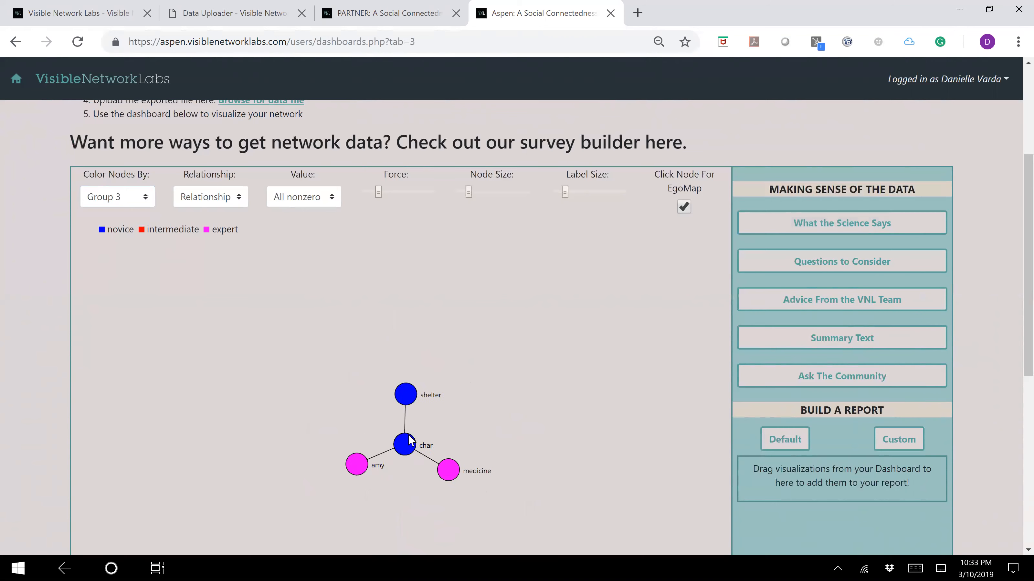
- Restore the full network, and isolate and restore in turn the ego maps of two intermediate people and the expert linked to org1 and org3
left_click(408, 458)
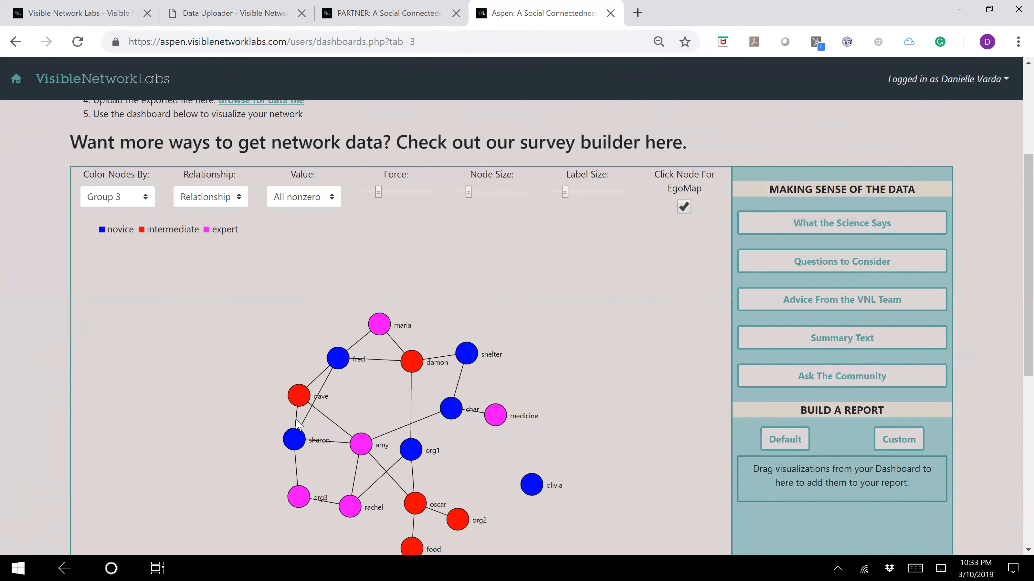
left_click(304, 401)
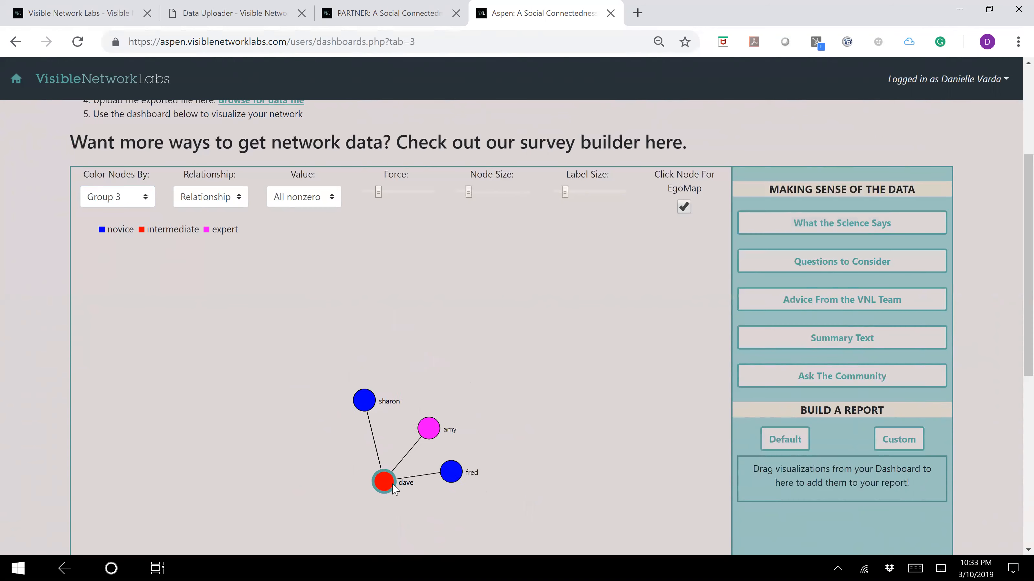
left_click(396, 491)
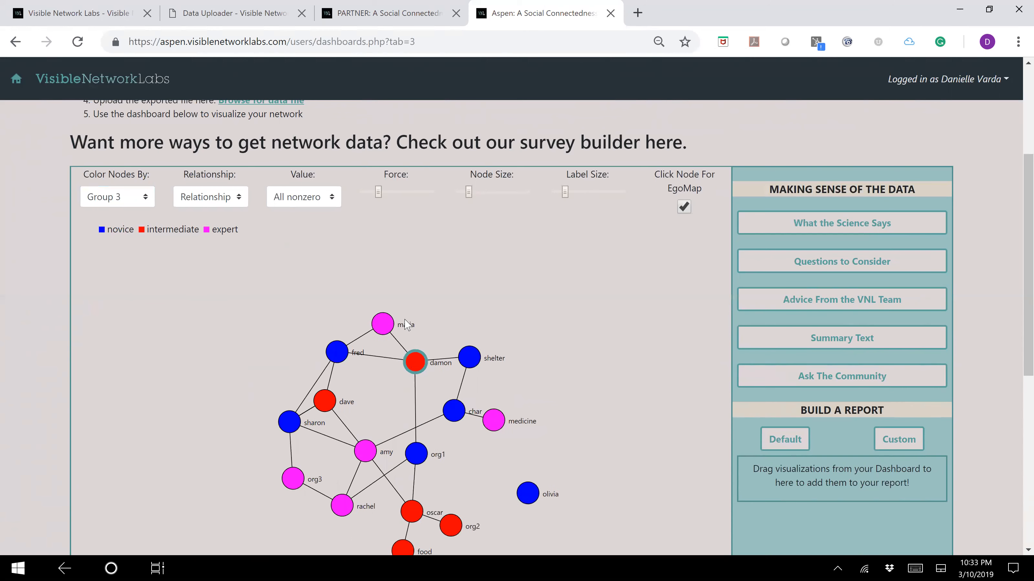
left_click(420, 371)
left_click(392, 423)
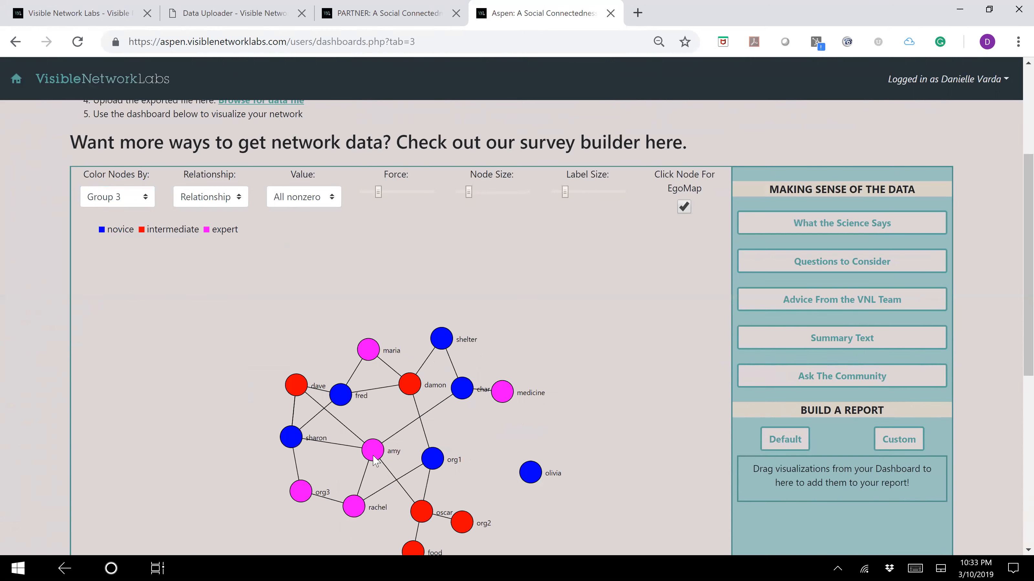
left_click(351, 510)
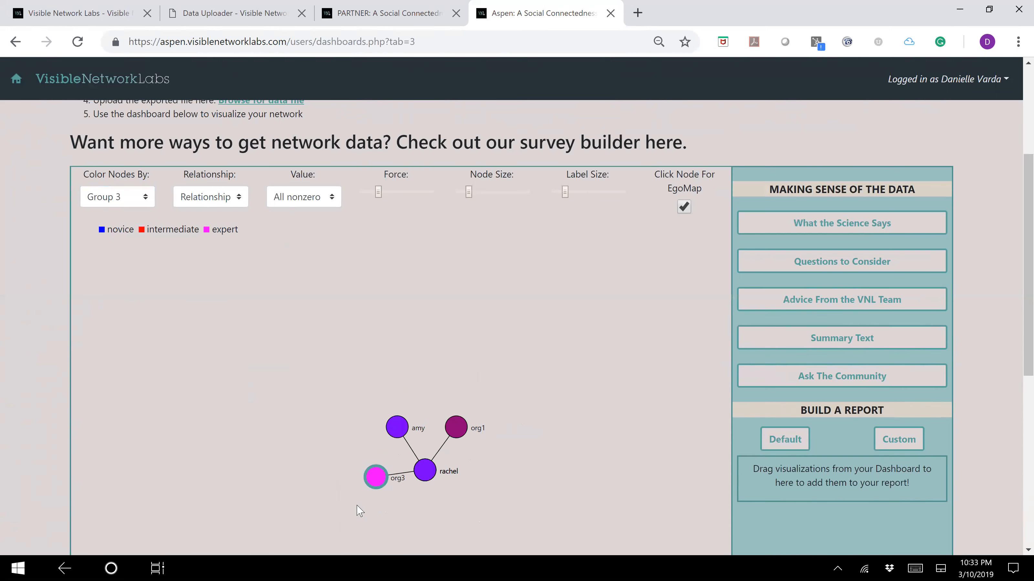
left_click(415, 470)
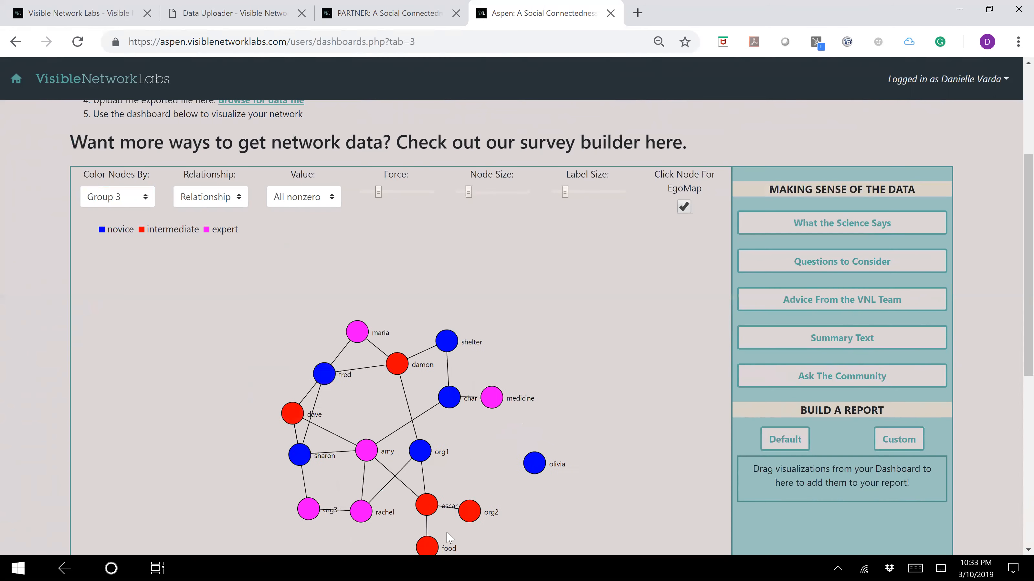
- Isolate the ego map of the intermediate person linked to org1, org2 and food, and that of the upper novice, restoring the full network each time
left_click(419, 509)
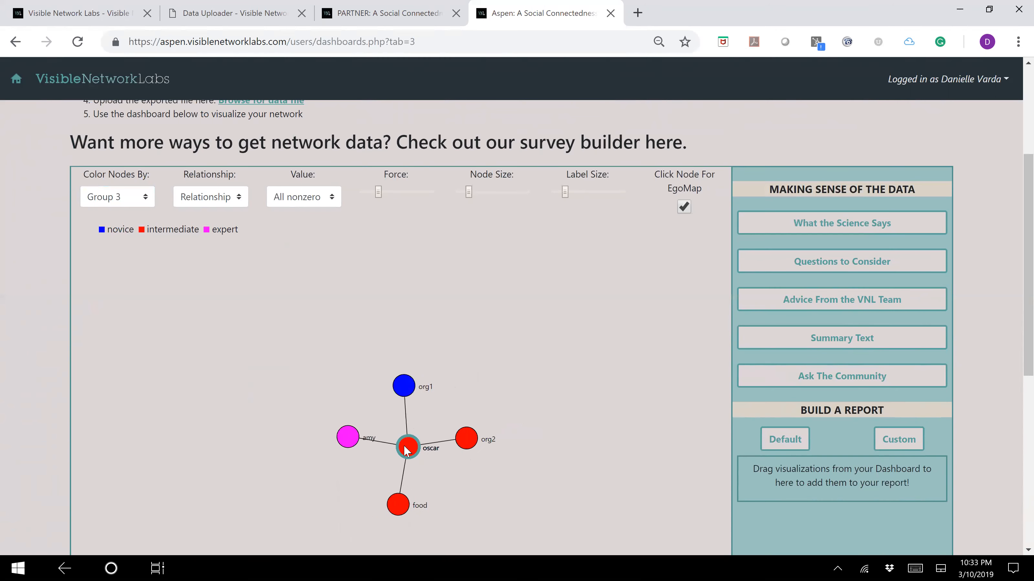
left_click(406, 450)
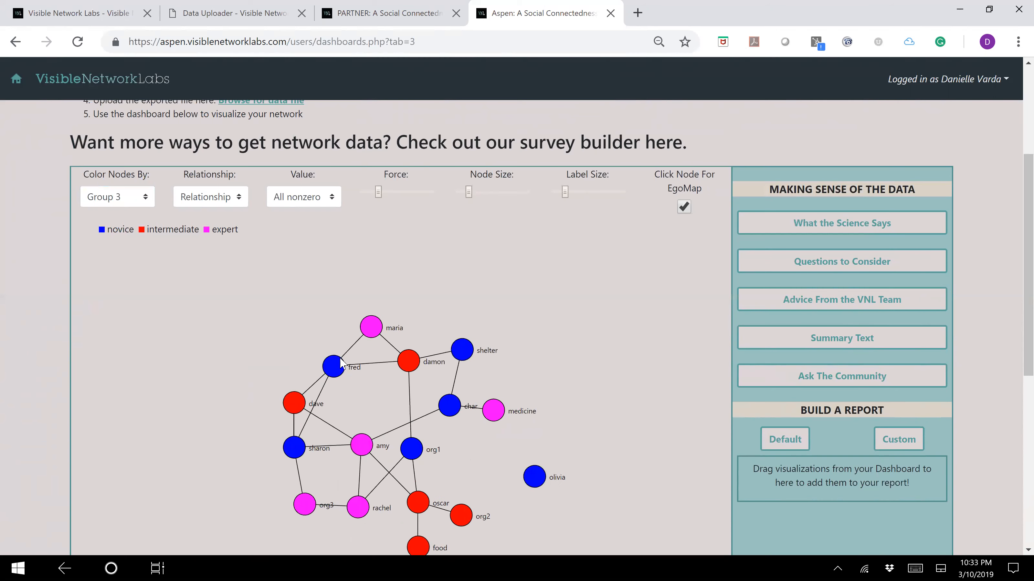
left_click(337, 364)
left_click(401, 478)
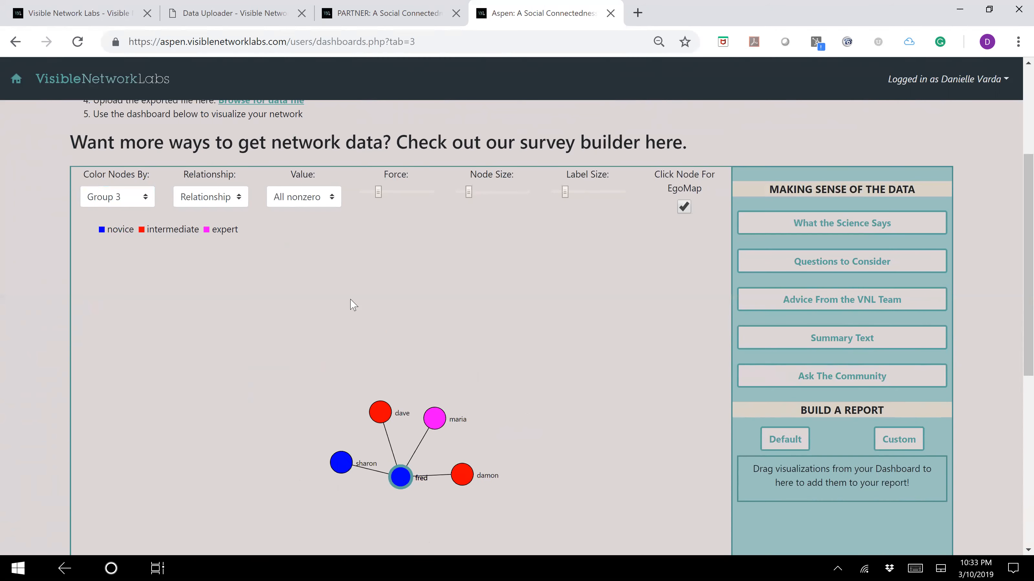
- Keep the first relationship and filter its ties by the values often, rarely and sometimes in turn
left_click(237, 203)
left_click(300, 252)
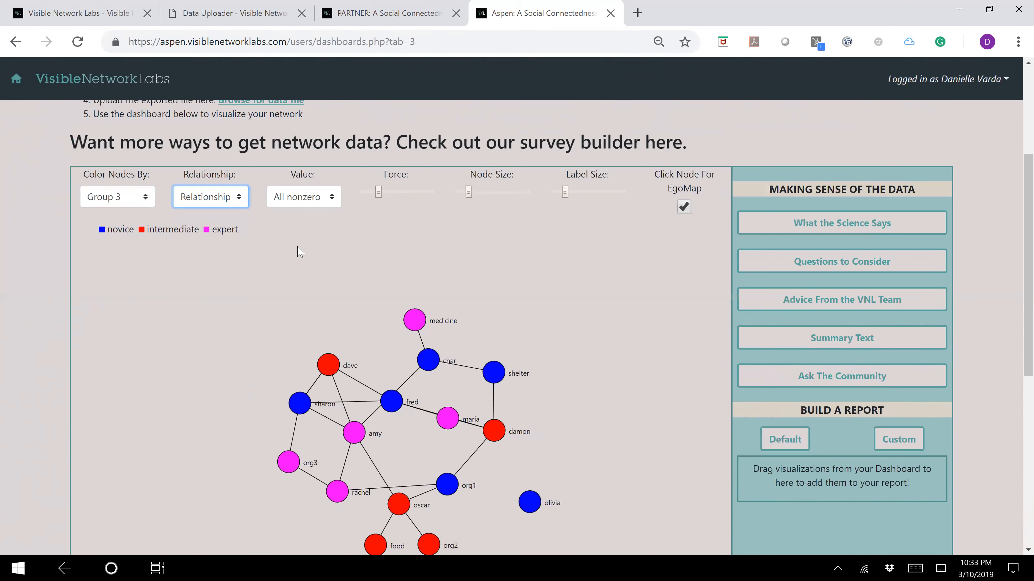
left_click(321, 202)
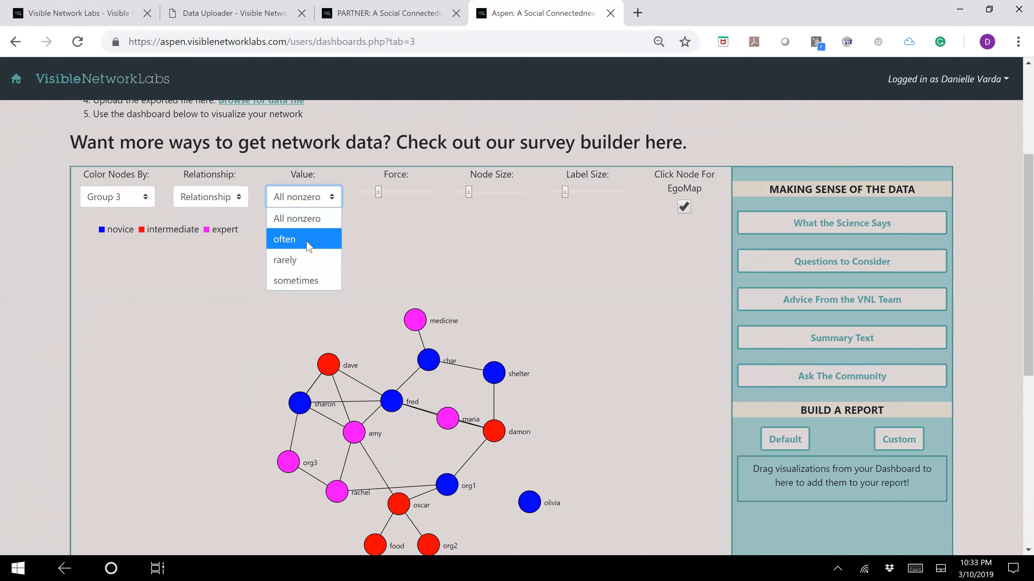
left_click(307, 243)
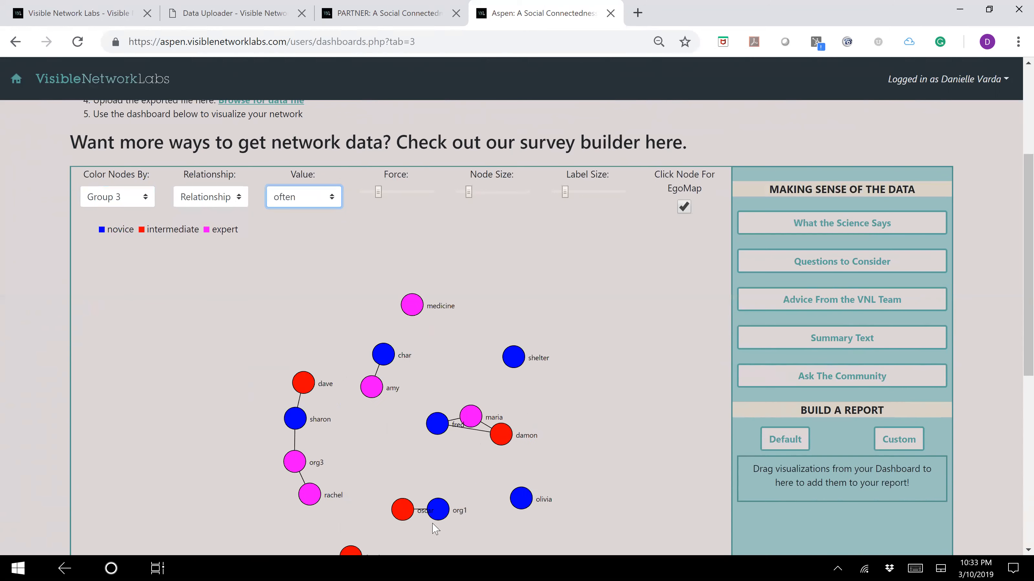
left_click(315, 198)
left_click(303, 263)
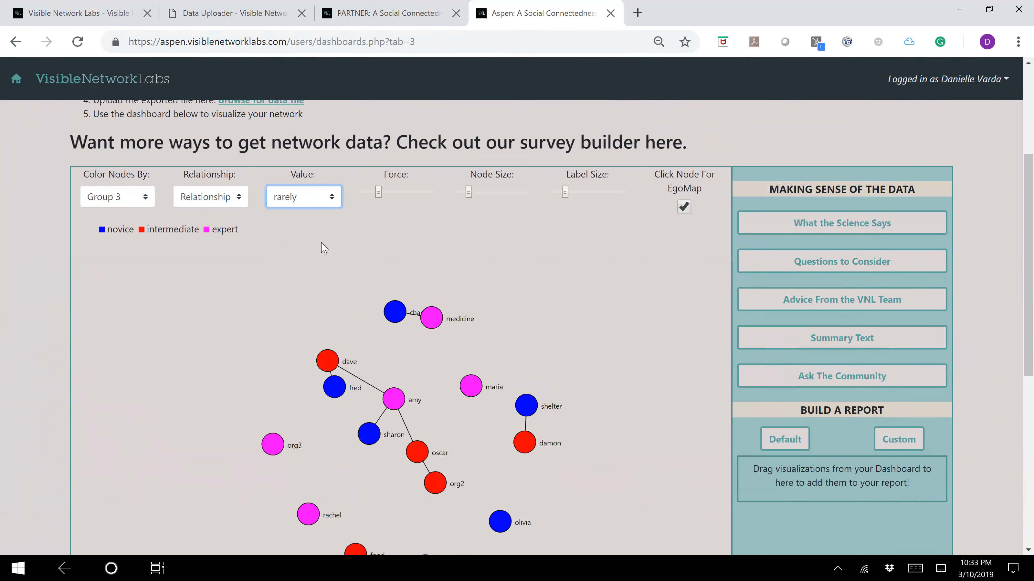
left_click(321, 197)
left_click(309, 281)
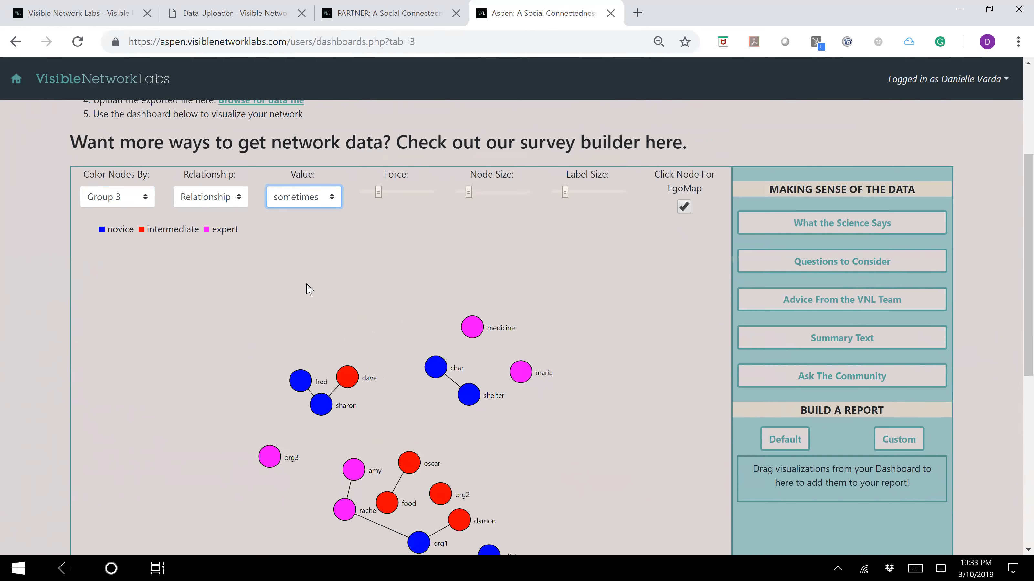
- Switch the map to the second relationship and filter its ties by professional, informal and mixed in turn
left_click(231, 199)
left_click(213, 240)
left_click(315, 201)
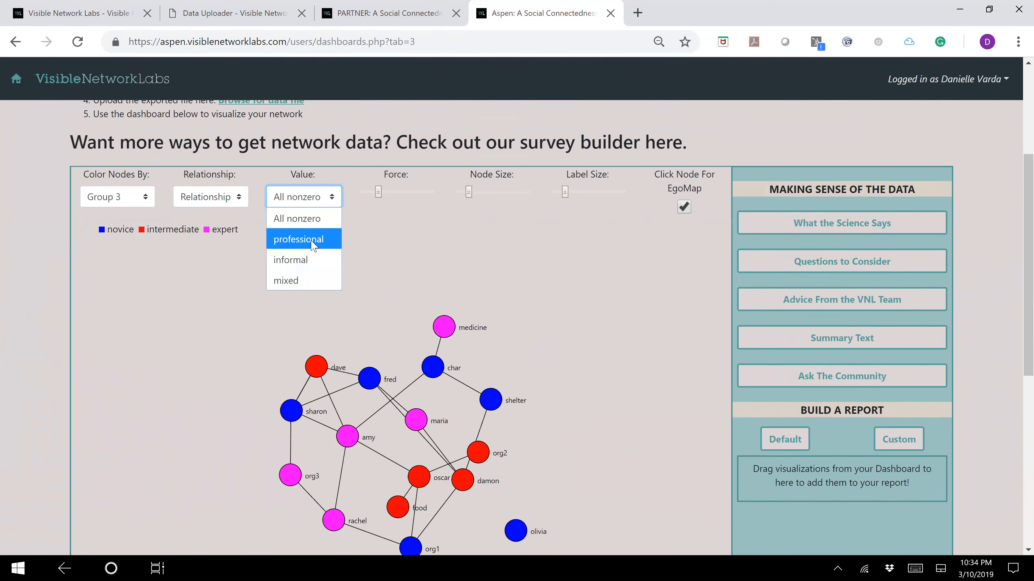
left_click(313, 241)
left_click(322, 197)
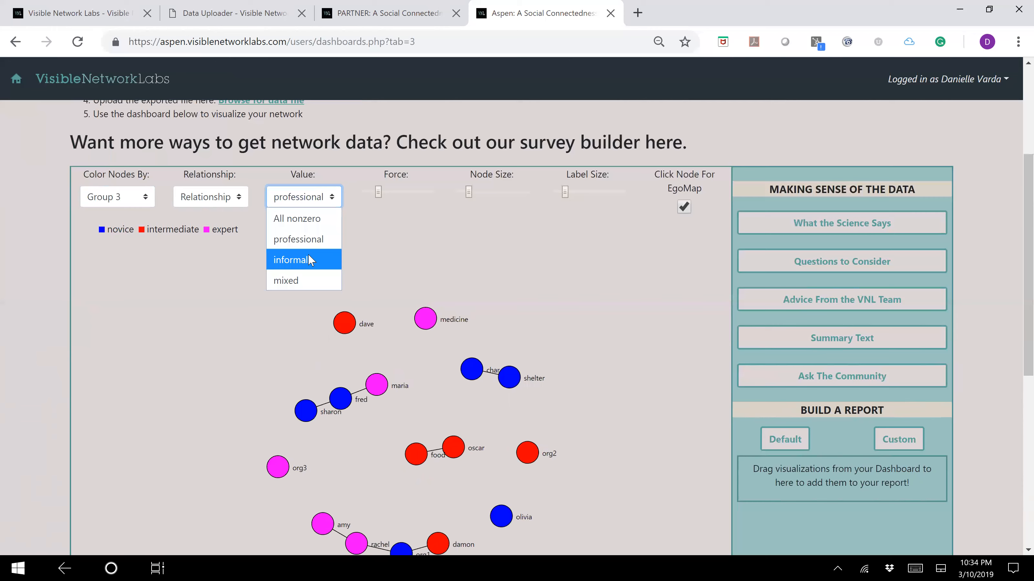
left_click(309, 259)
key("Down")
- Switch the map to the third relationship, filter its ties by yes, no and maybe in turn, and restore the value to All nonzero
left_click(218, 198)
left_click(318, 206)
left_click(300, 245)
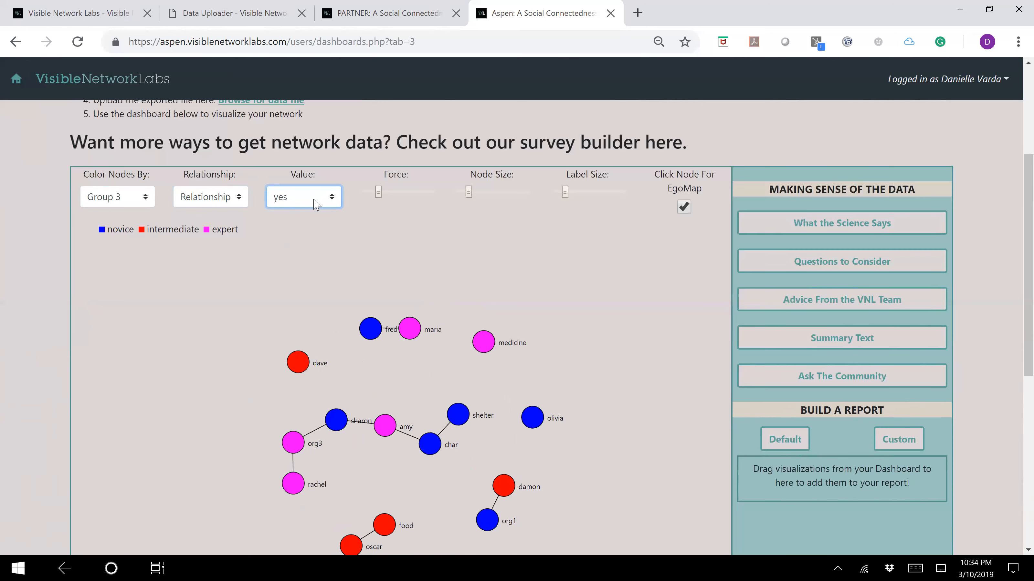
left_click(313, 202)
left_click(295, 264)
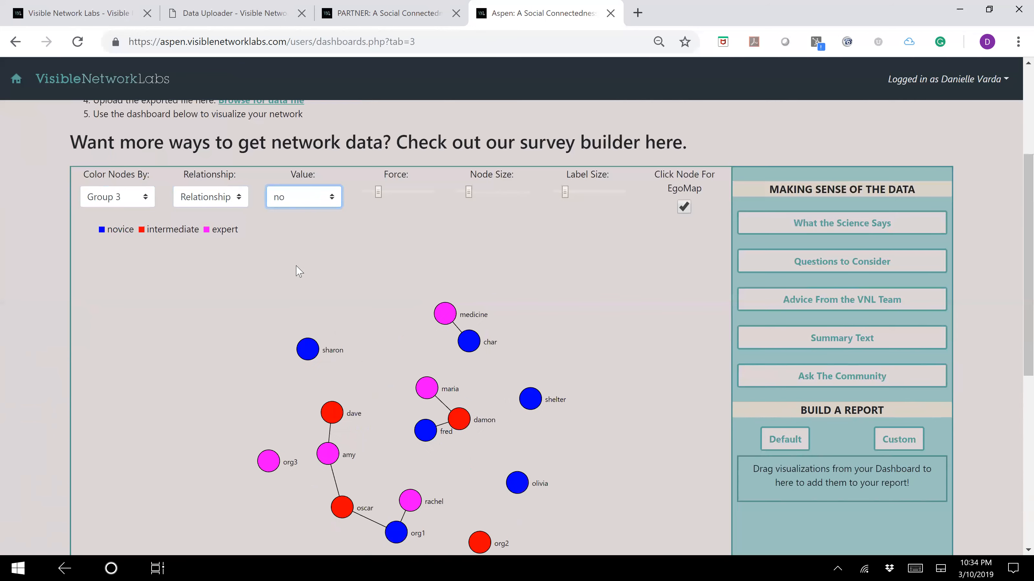
left_click(313, 197)
left_click(301, 284)
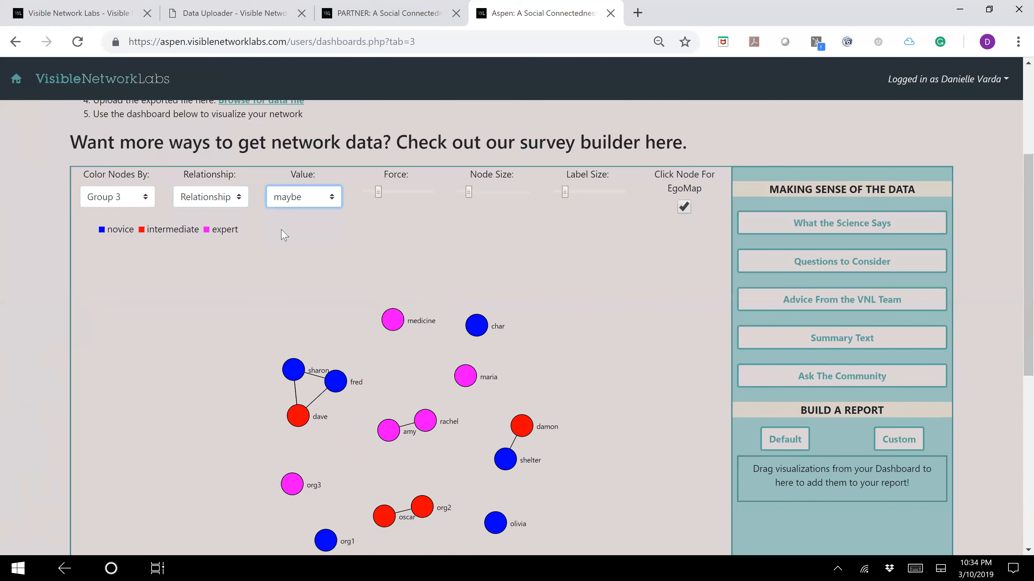
left_click(298, 197)
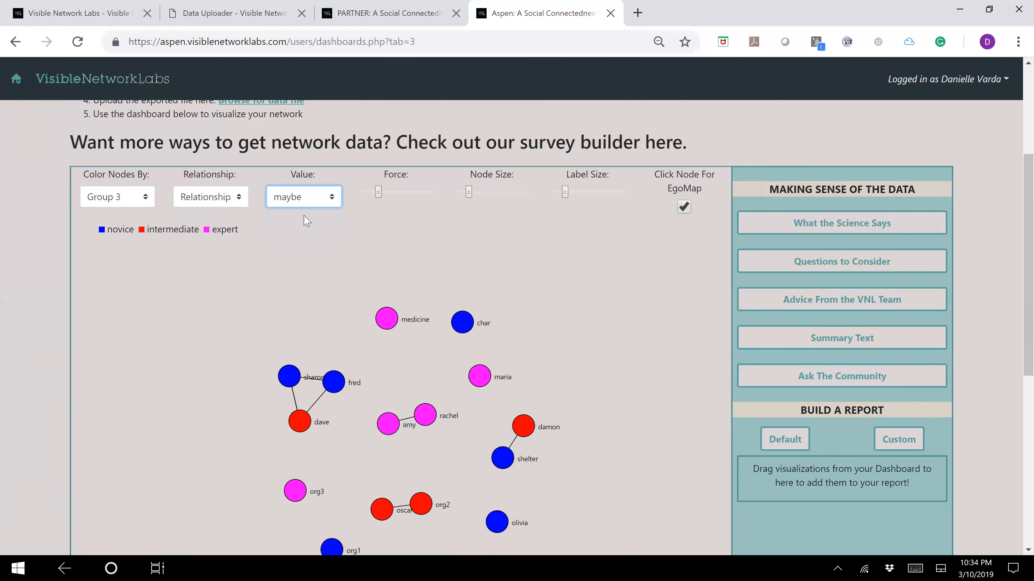
left_click(313, 220)
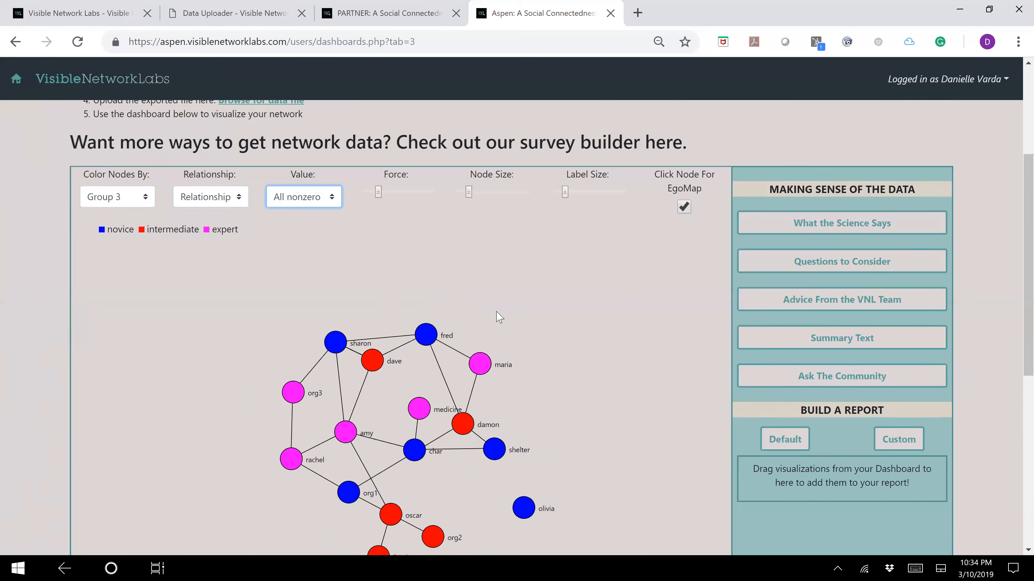
- Review the network map and the uploader instructions, and return to the PARTNER home page
scroll(540, 409, "down", 4)
scroll(514, 451, "up", 4)
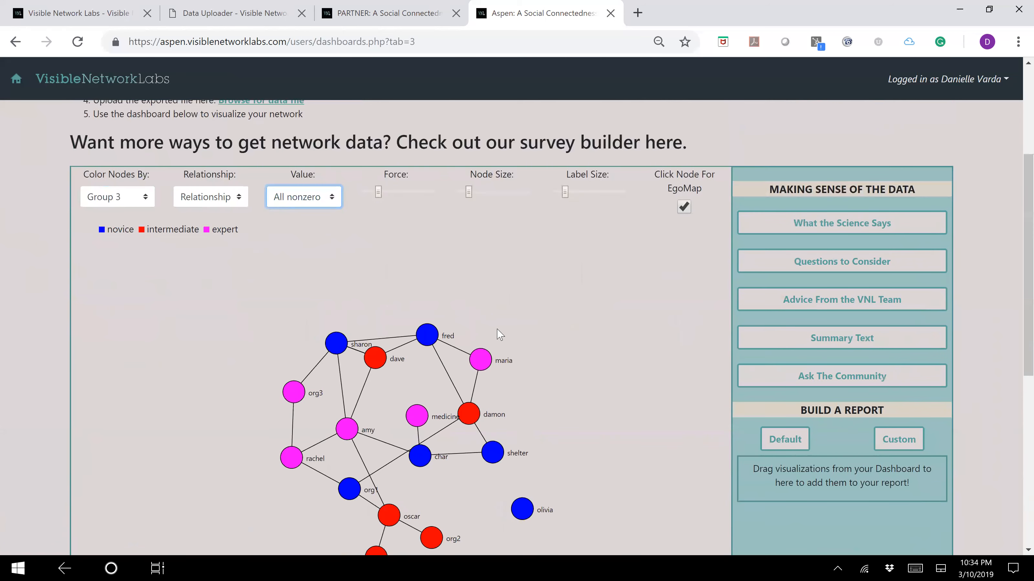
scroll(499, 325, "up", 1)
scroll(500, 324, "up", 1)
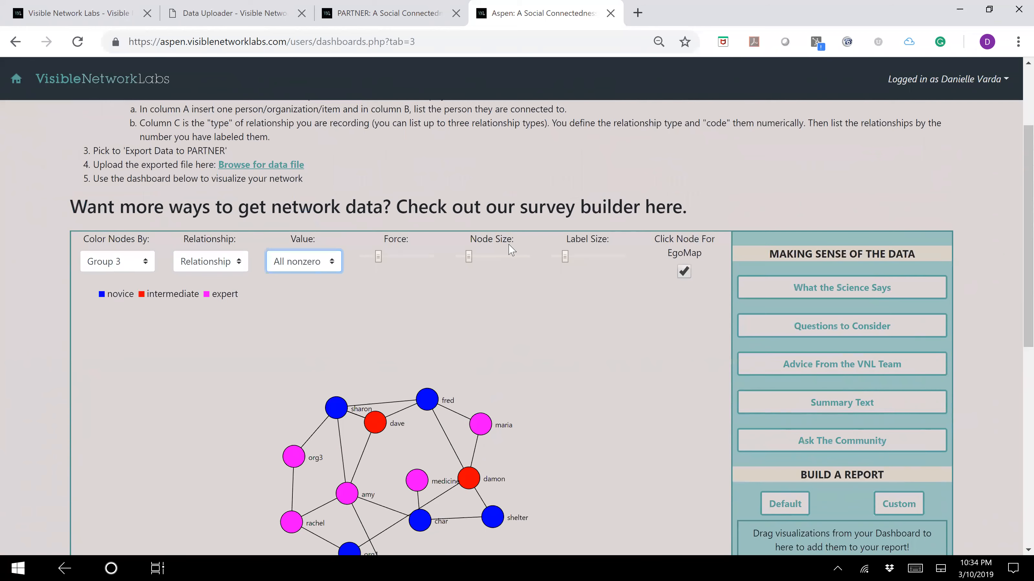
scroll(519, 229, "up", 3)
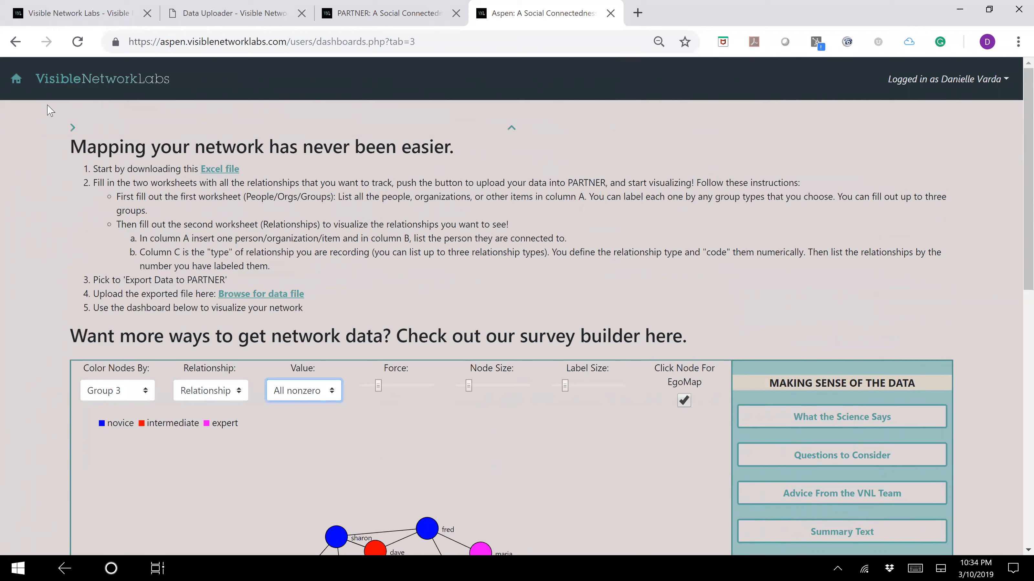
left_click(16, 78)
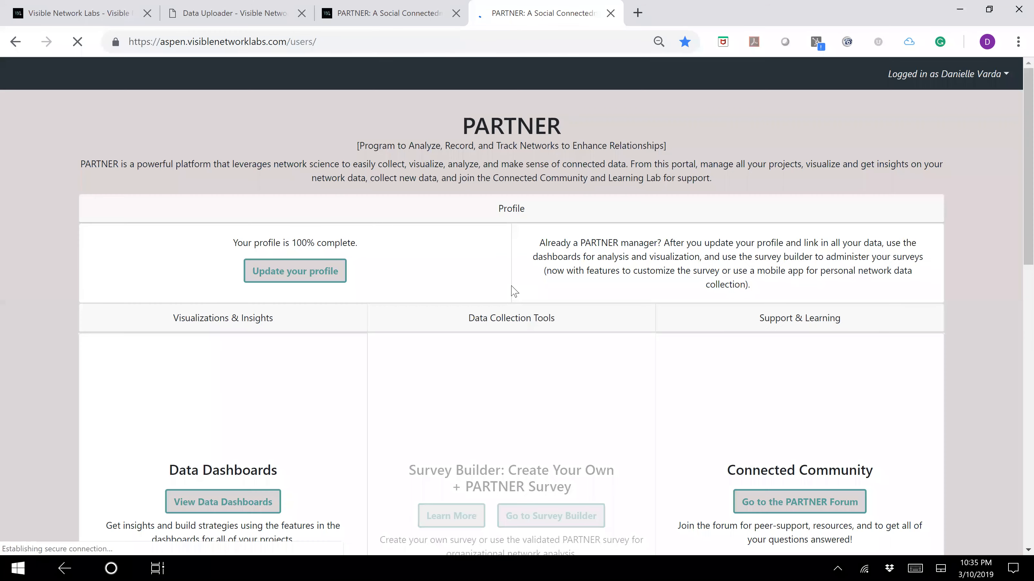
- Review the available tools and open the Data Dashboards with Free Practice Data as the data source
scroll(528, 421, "down", 4)
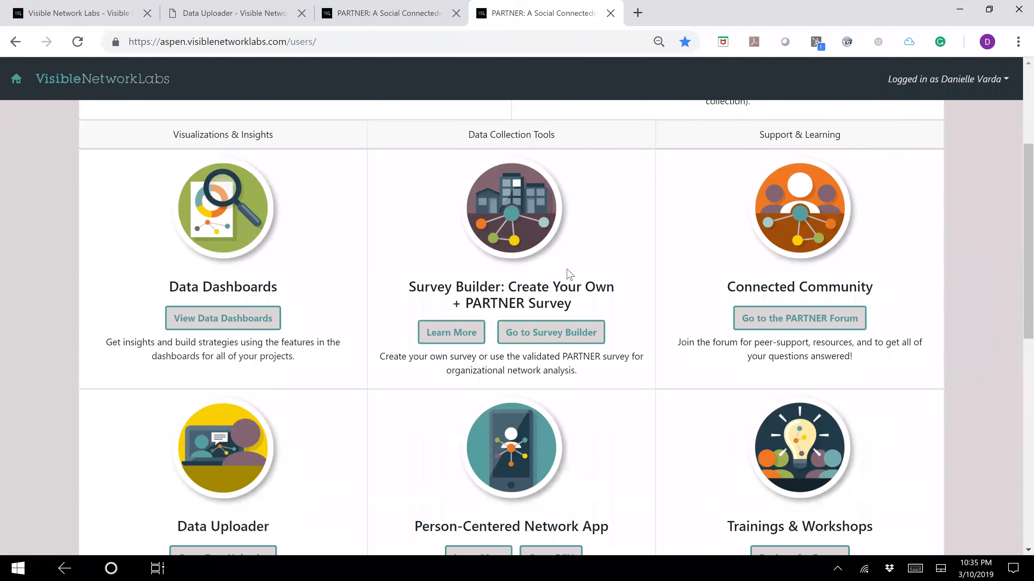
scroll(516, 441, "down", 3)
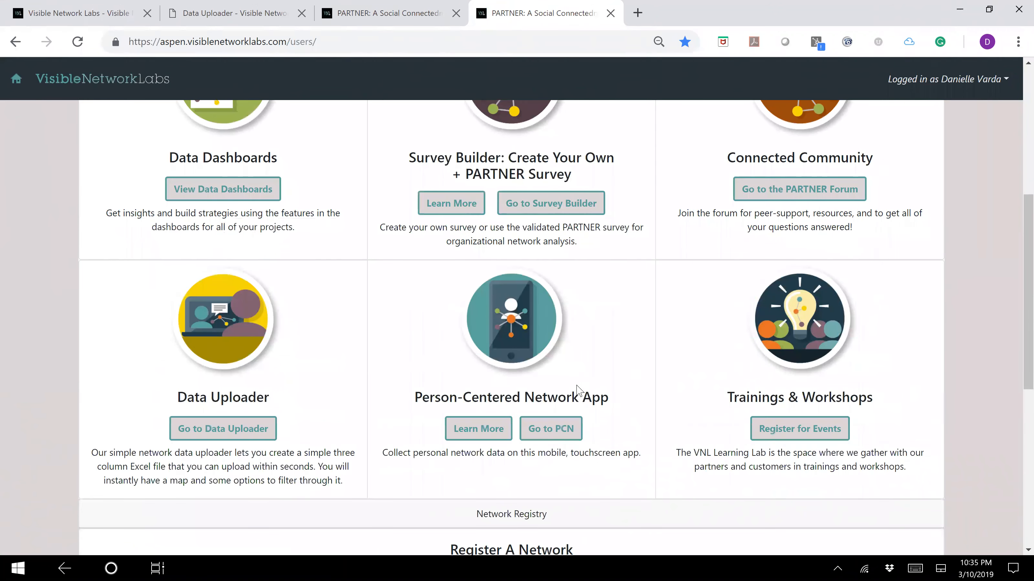
scroll(582, 381, "up", 3)
left_click(229, 322)
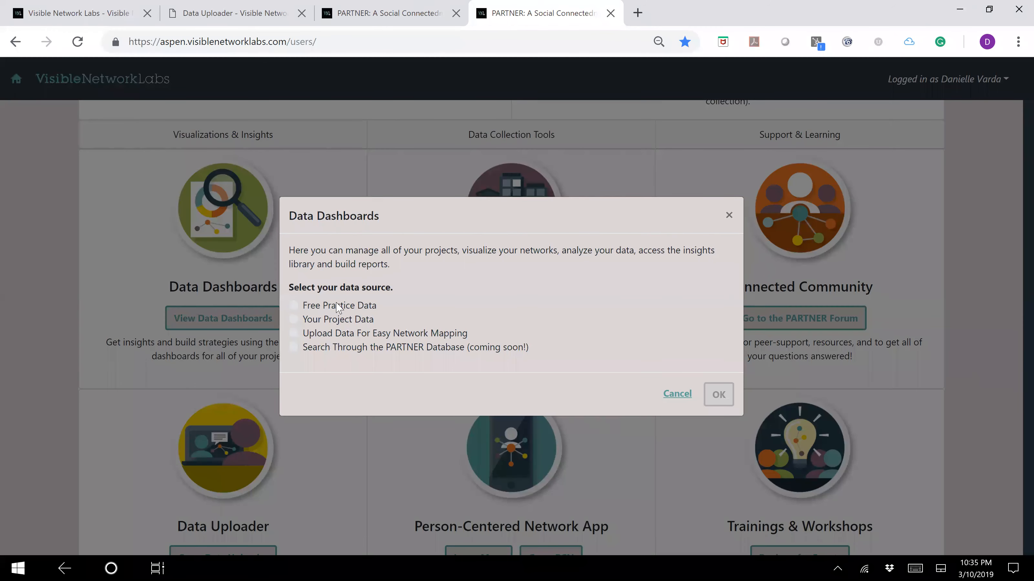
left_click(329, 322)
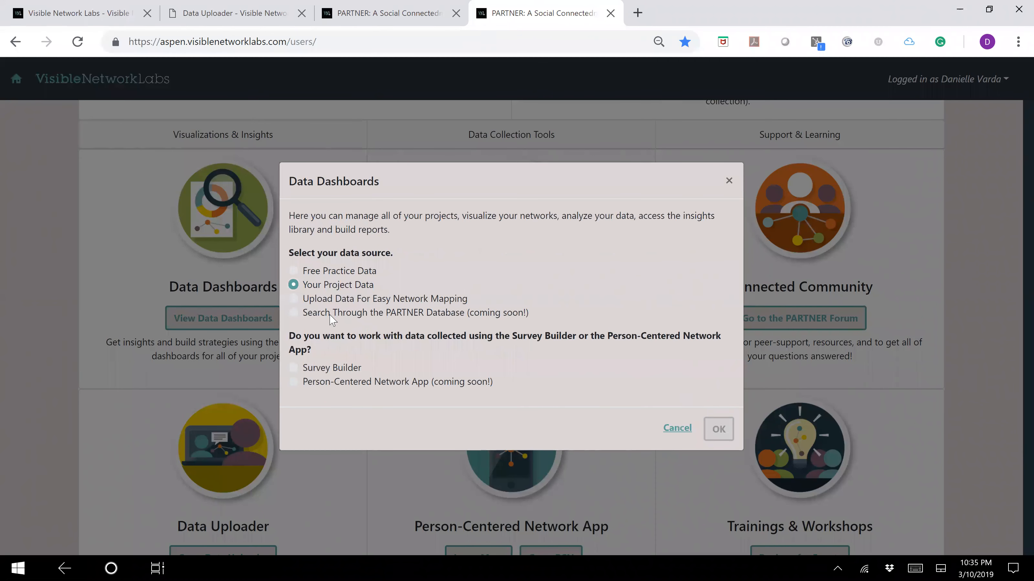
left_click(333, 273)
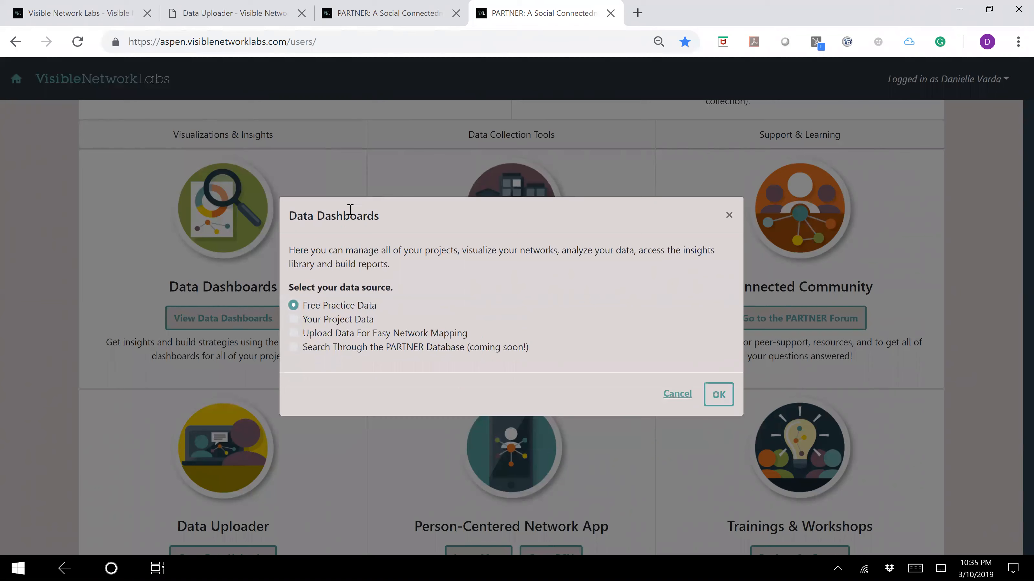
left_click(713, 397)
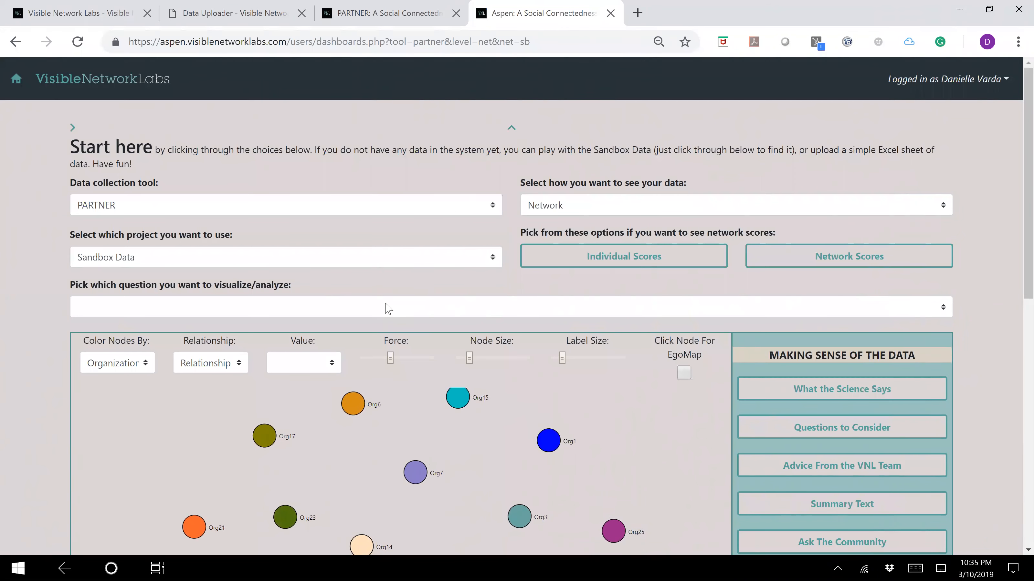
- Visualize question 11, on how frequently organizations work together, for the Sandbox Data and enable the map's EgoMap option
left_click(385, 308)
left_click(277, 194)
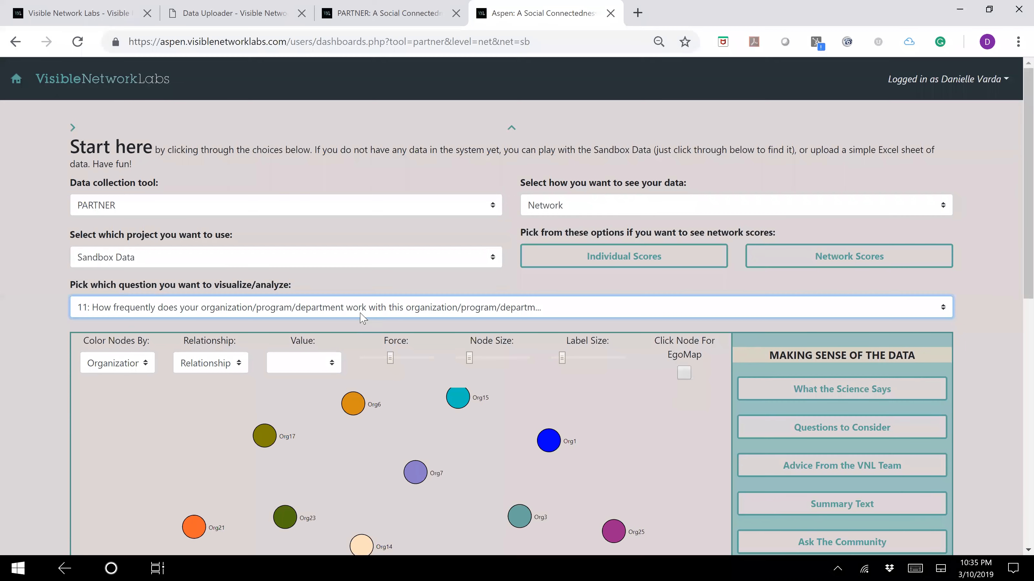
scroll(382, 384, "down", 6)
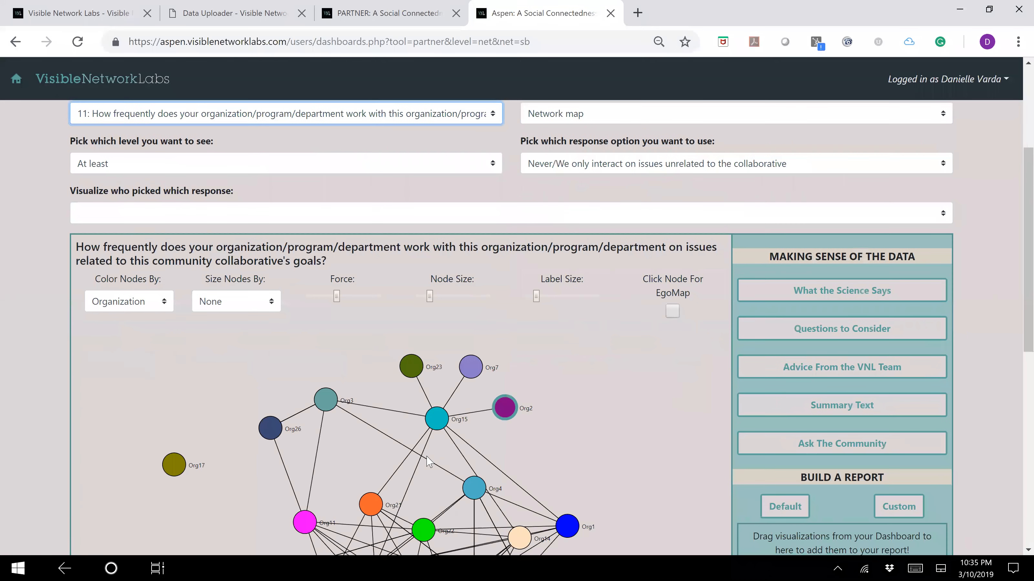
scroll(454, 467, "down", 1)
scroll(589, 362, "up", 4)
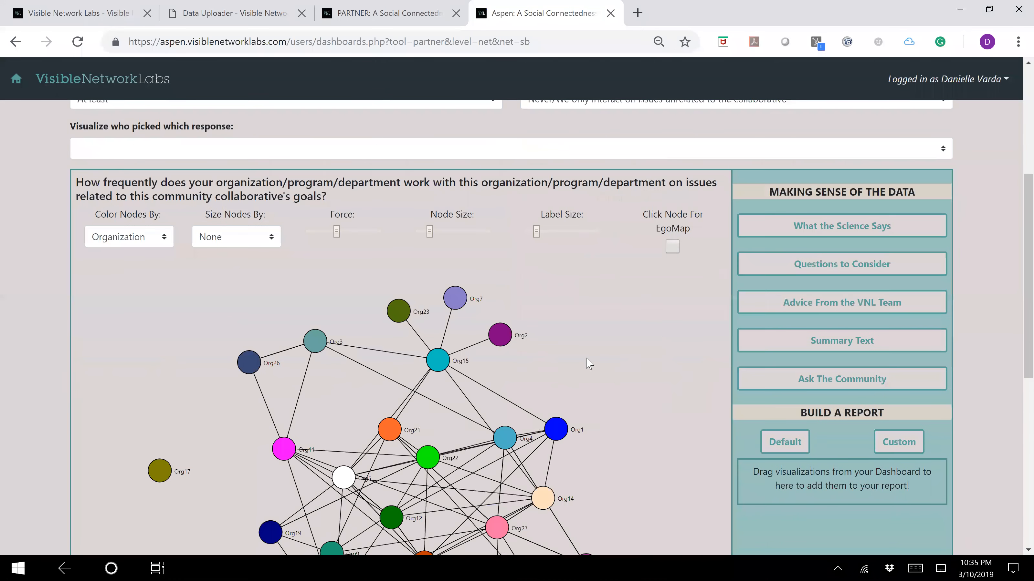
left_click(672, 311)
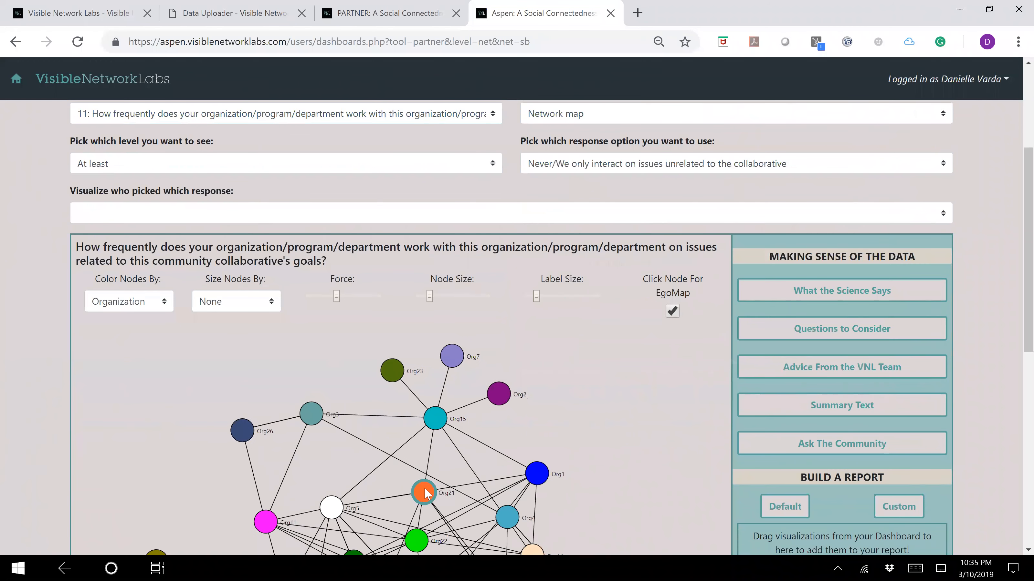
- Show the ego map of Org21 in the question 11 network and restore the full network map
left_click(427, 495)
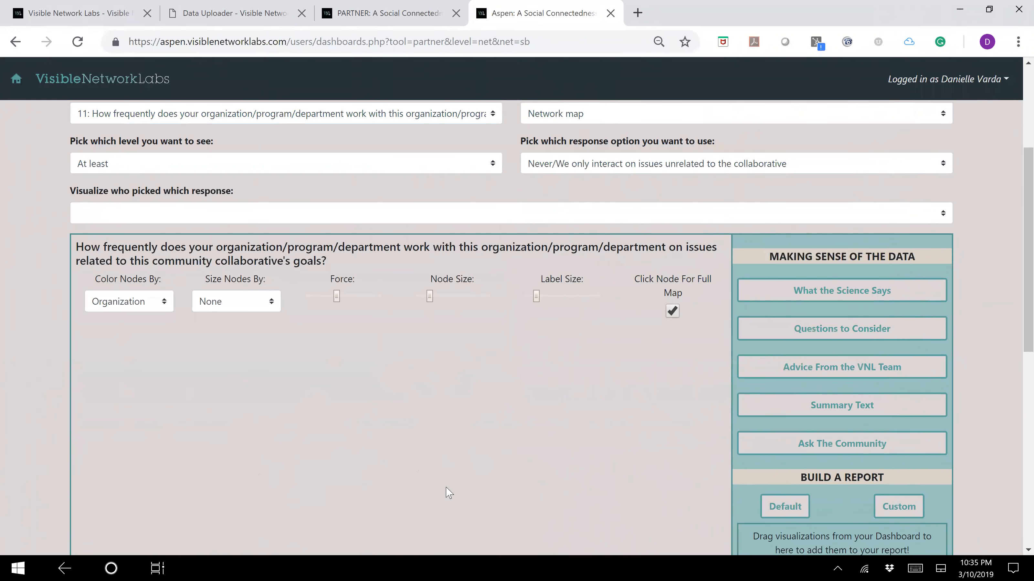
scroll(480, 416, "down", 4)
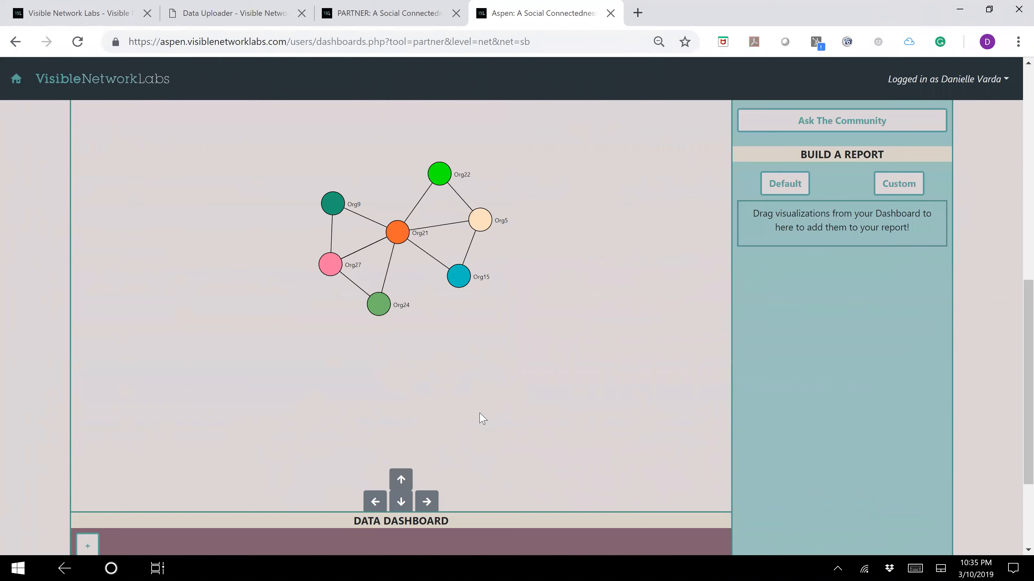
scroll(482, 411, "up", 4)
left_click(405, 479)
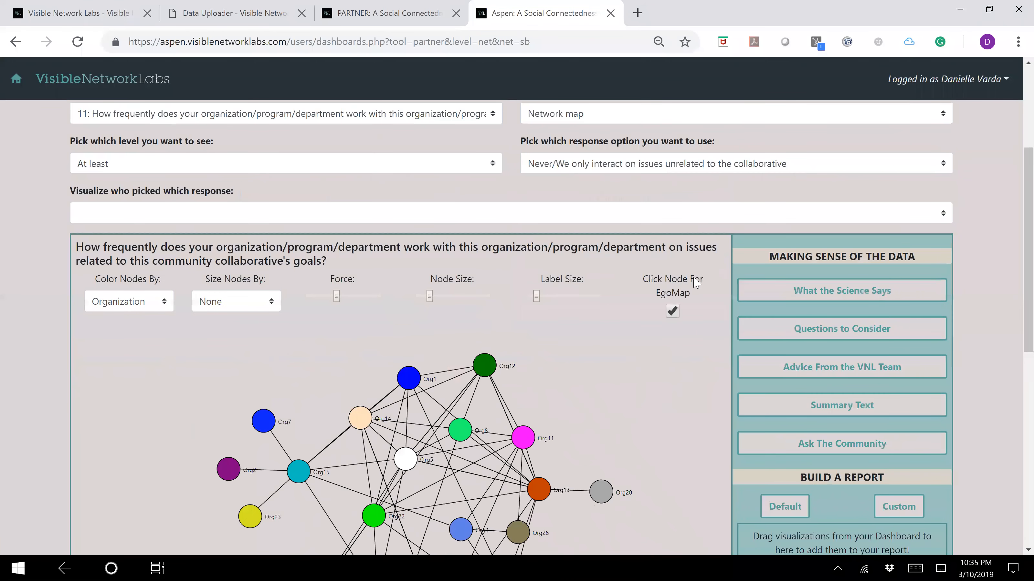
- Show the individual scores of the Sandbox Data organizations, followed by the overall network scores
scroll(669, 311, "up", 2)
left_click(667, 199)
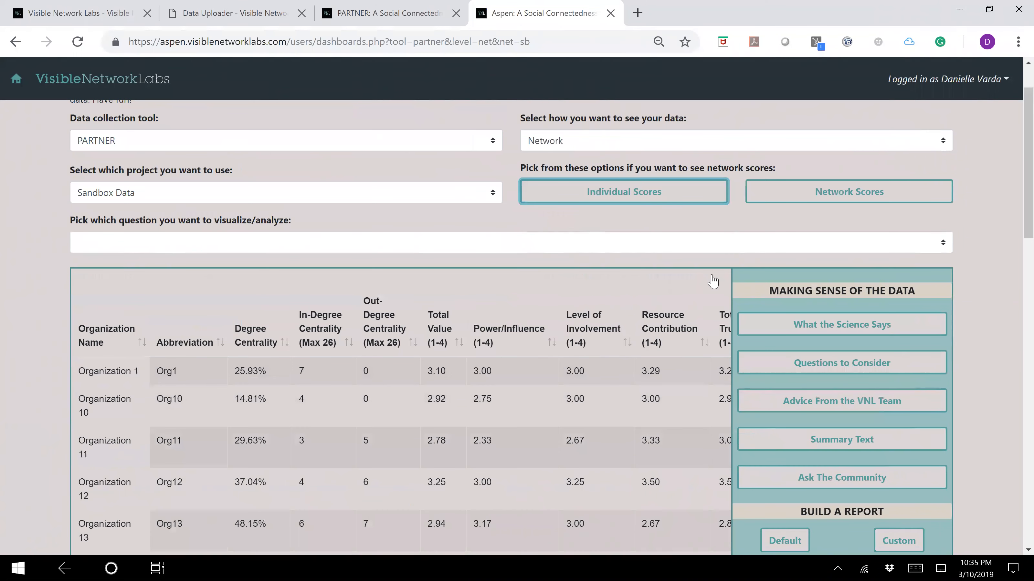
left_click(758, 201)
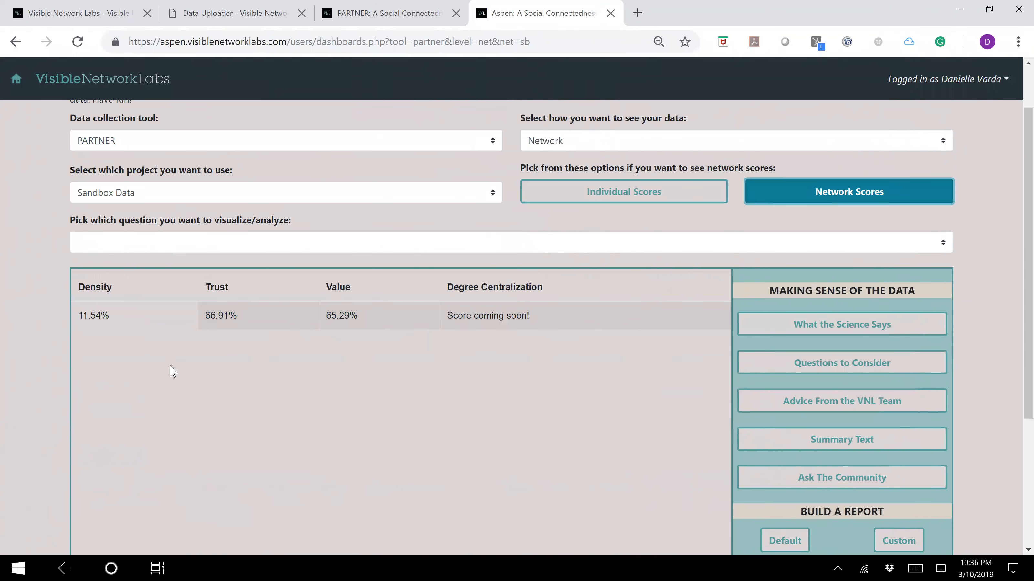
- Visualize question 4, on what each organization contributes or can potentially contribute, as a Column Chart
left_click(215, 244)
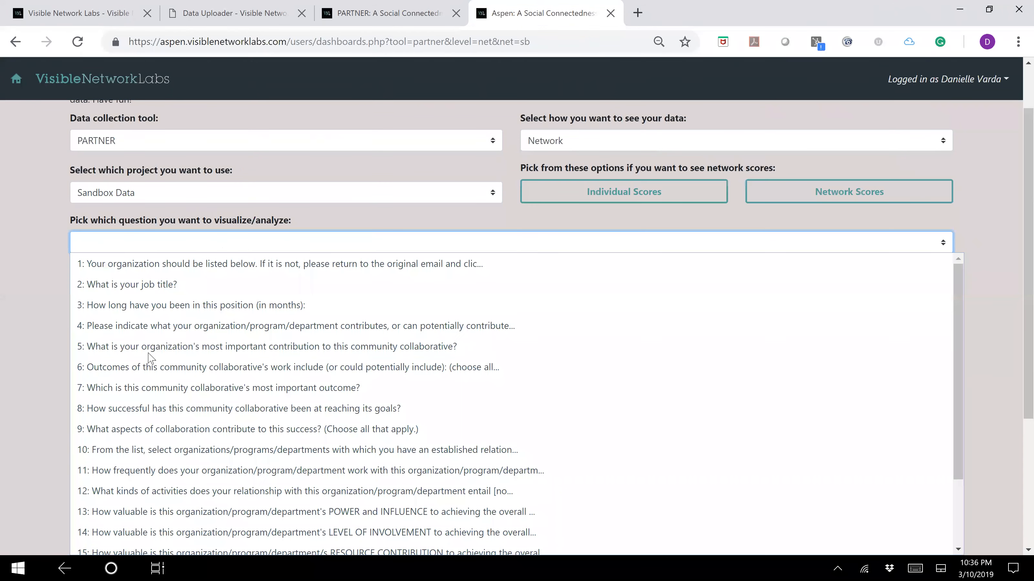
left_click(296, 326)
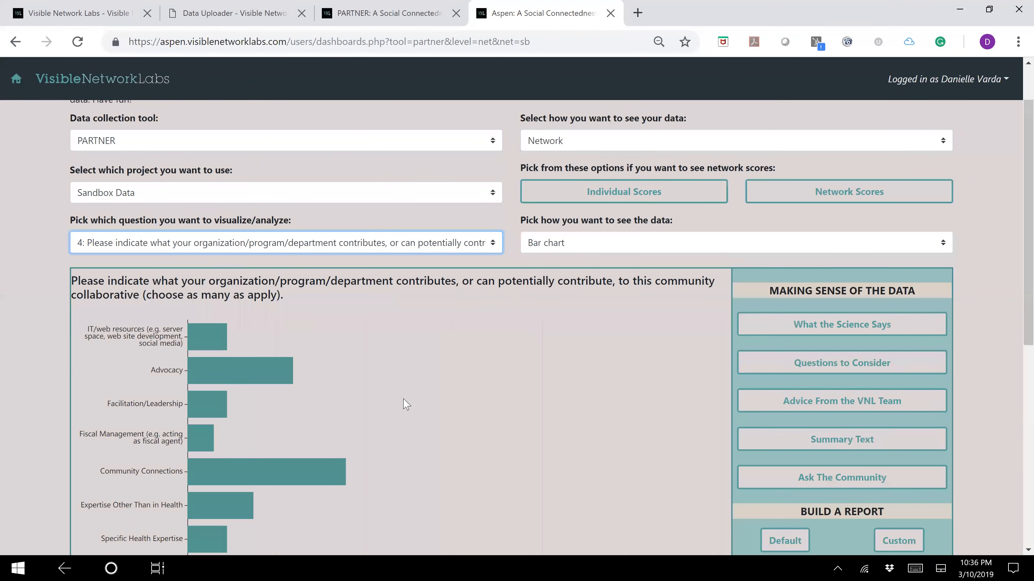
left_click(584, 246)
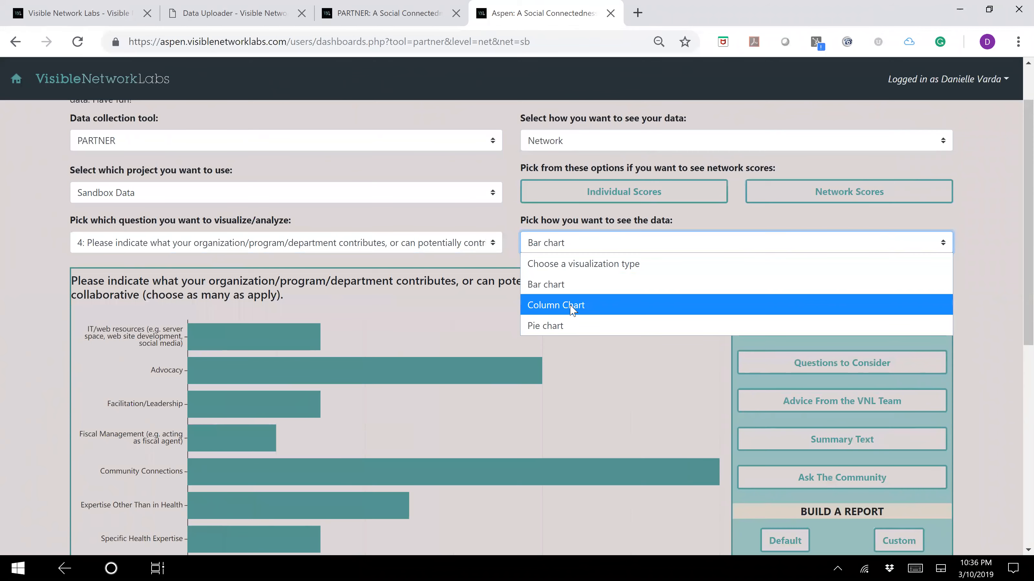
left_click(572, 305)
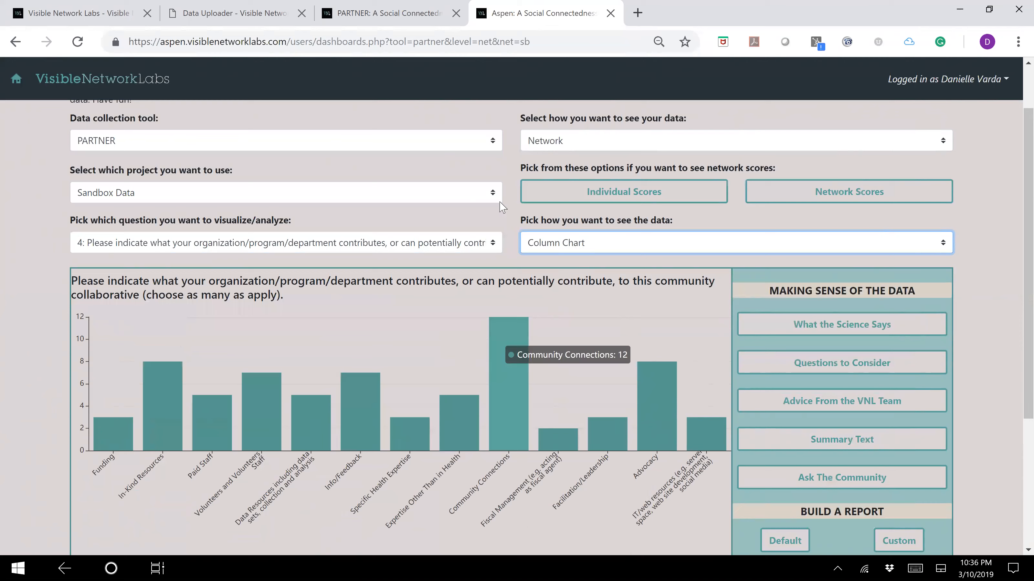
- Add the question 4 column chart to the Data Dashboard and place its thumbnail in the report being built
scroll(85, 397, "down", 4)
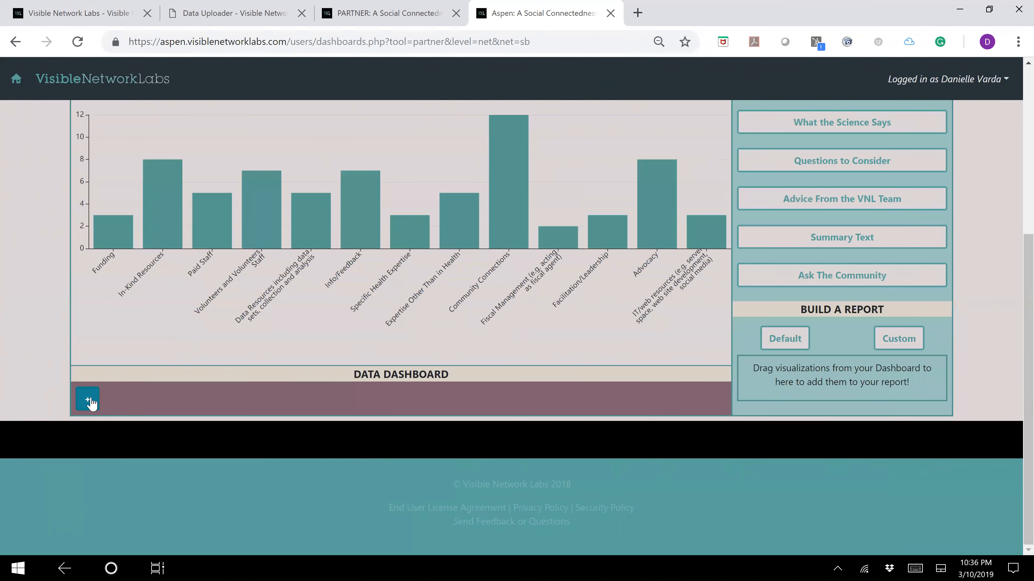
left_click(89, 401)
left_click_drag(167, 378, 805, 364)
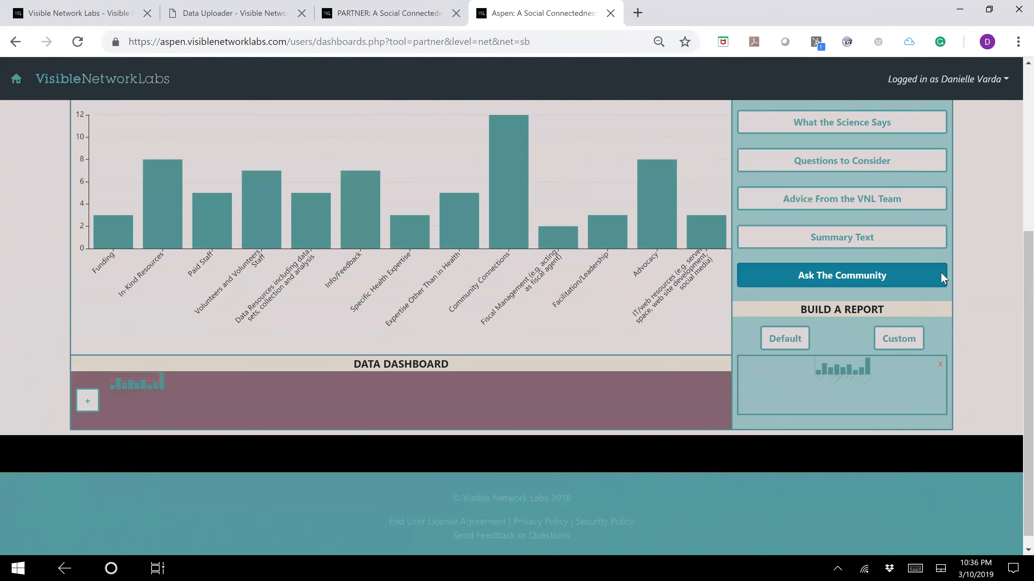
- Leave the data dashboards and return to the PARTNER Platform home page
scroll(941, 272, "up", 5)
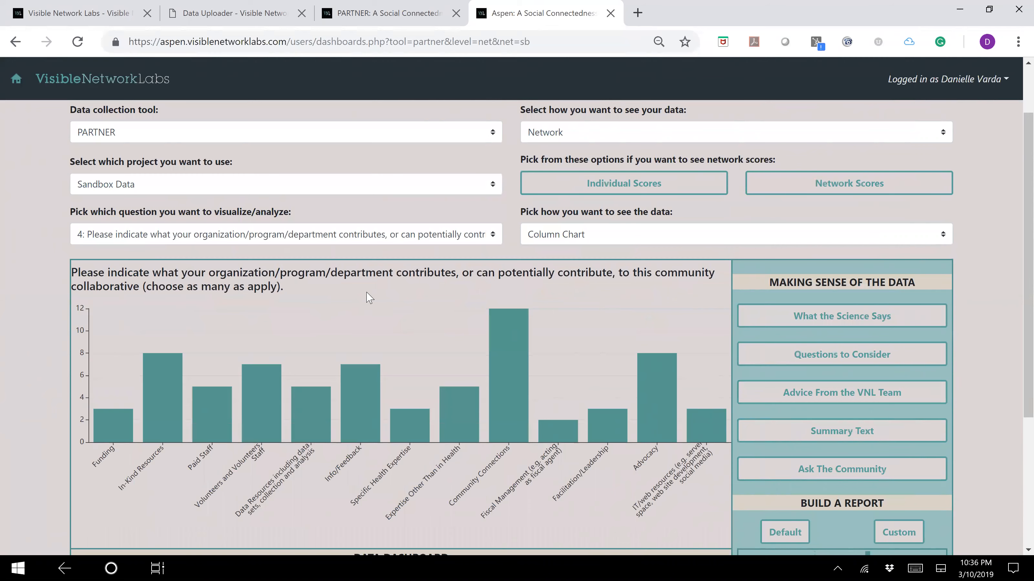
scroll(369, 297, "up", 2)
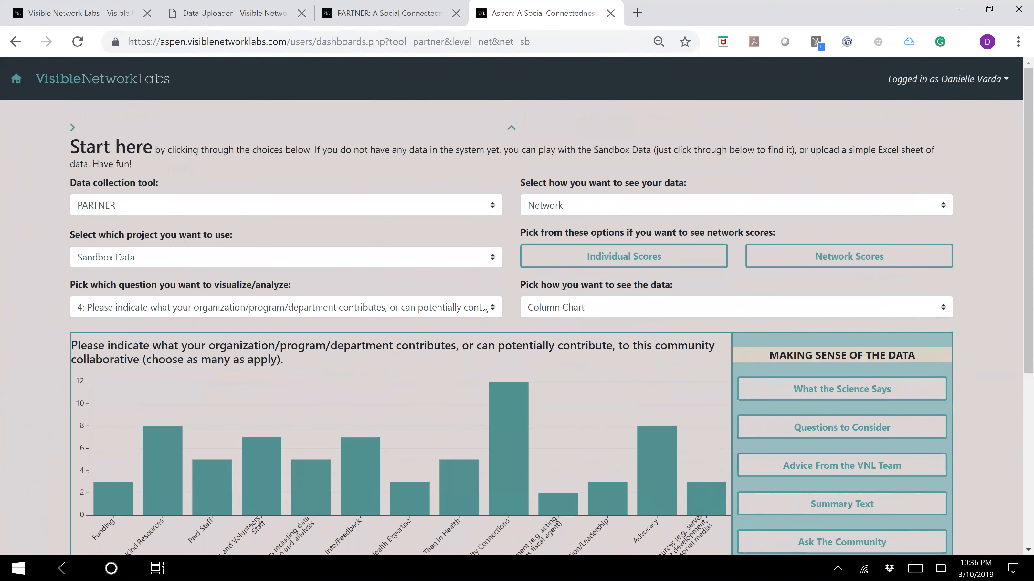
left_click(16, 80)
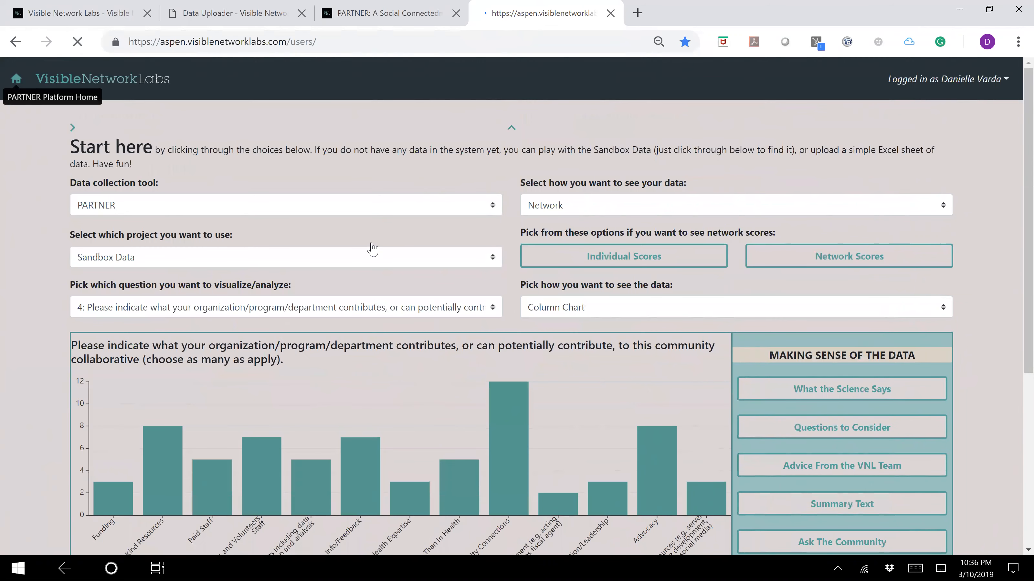